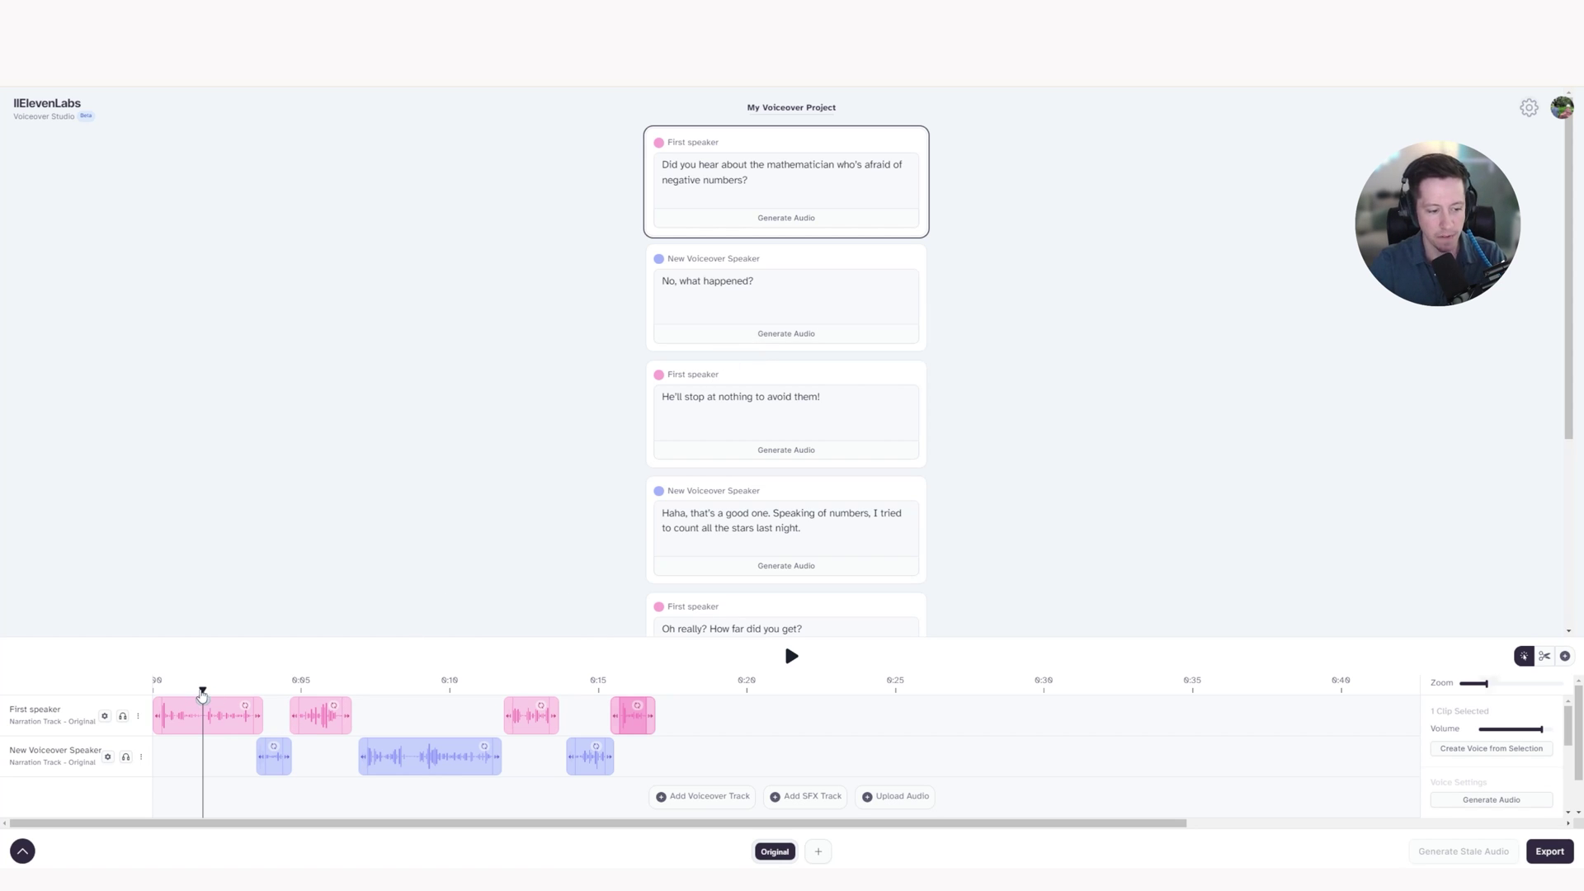
- Rewind to the start and play the full joke dialogue through to '(Sigh) you're something else.'
left_click_drag(203, 699, 152, 693)
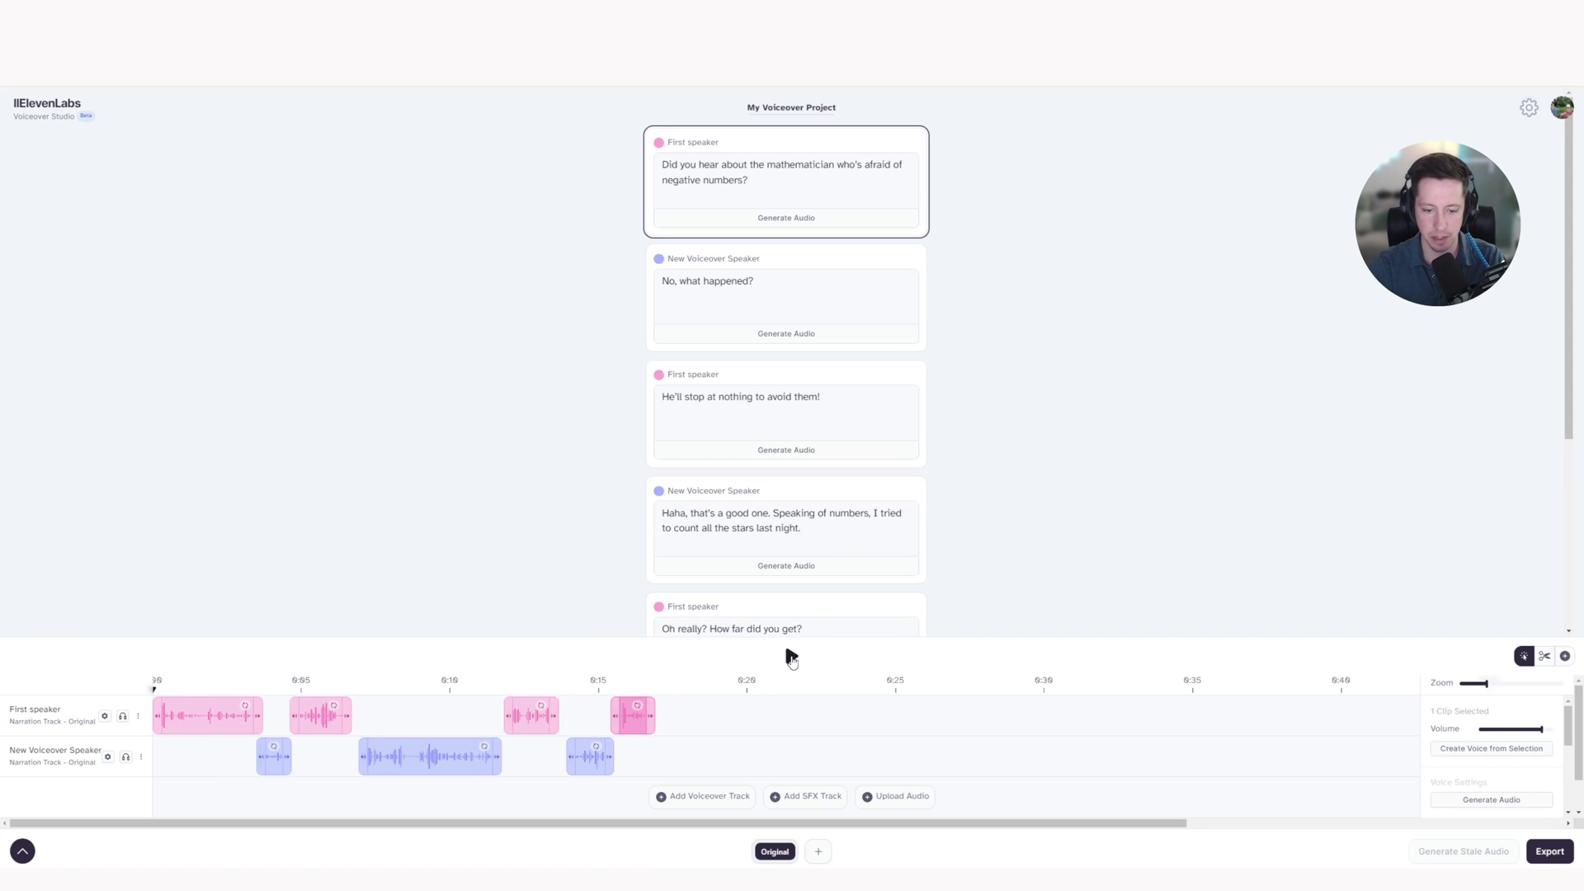
left_click(786, 658)
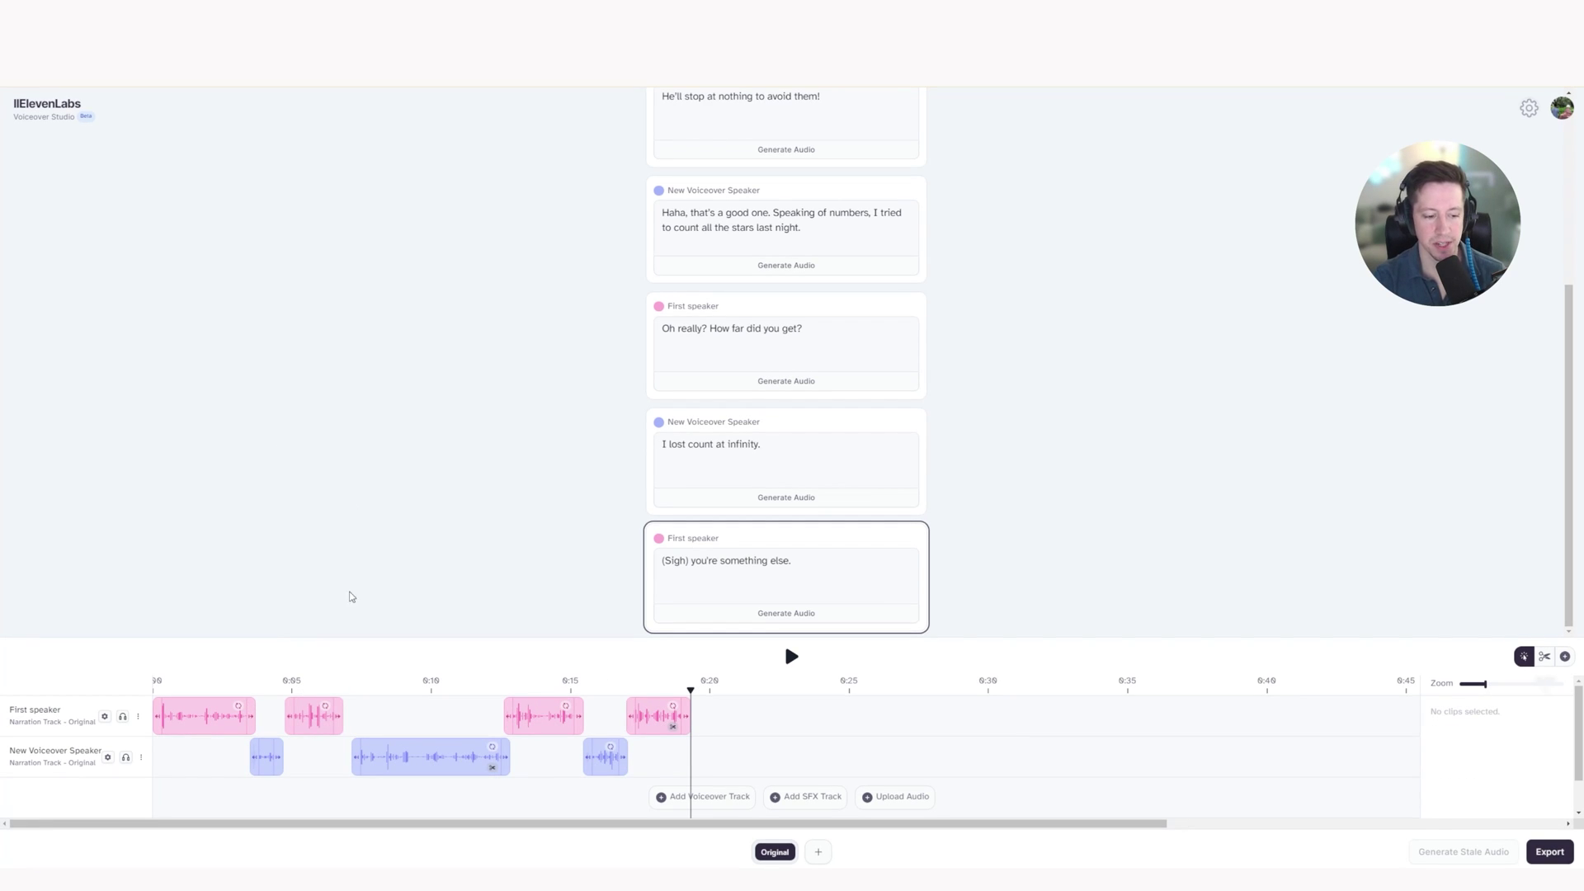
- Preview the 'He'll stop at nothing to avoid them!' clip, regenerate its audio, and replay the new take
left_click_drag(690, 690, 317, 685)
left_click(314, 715)
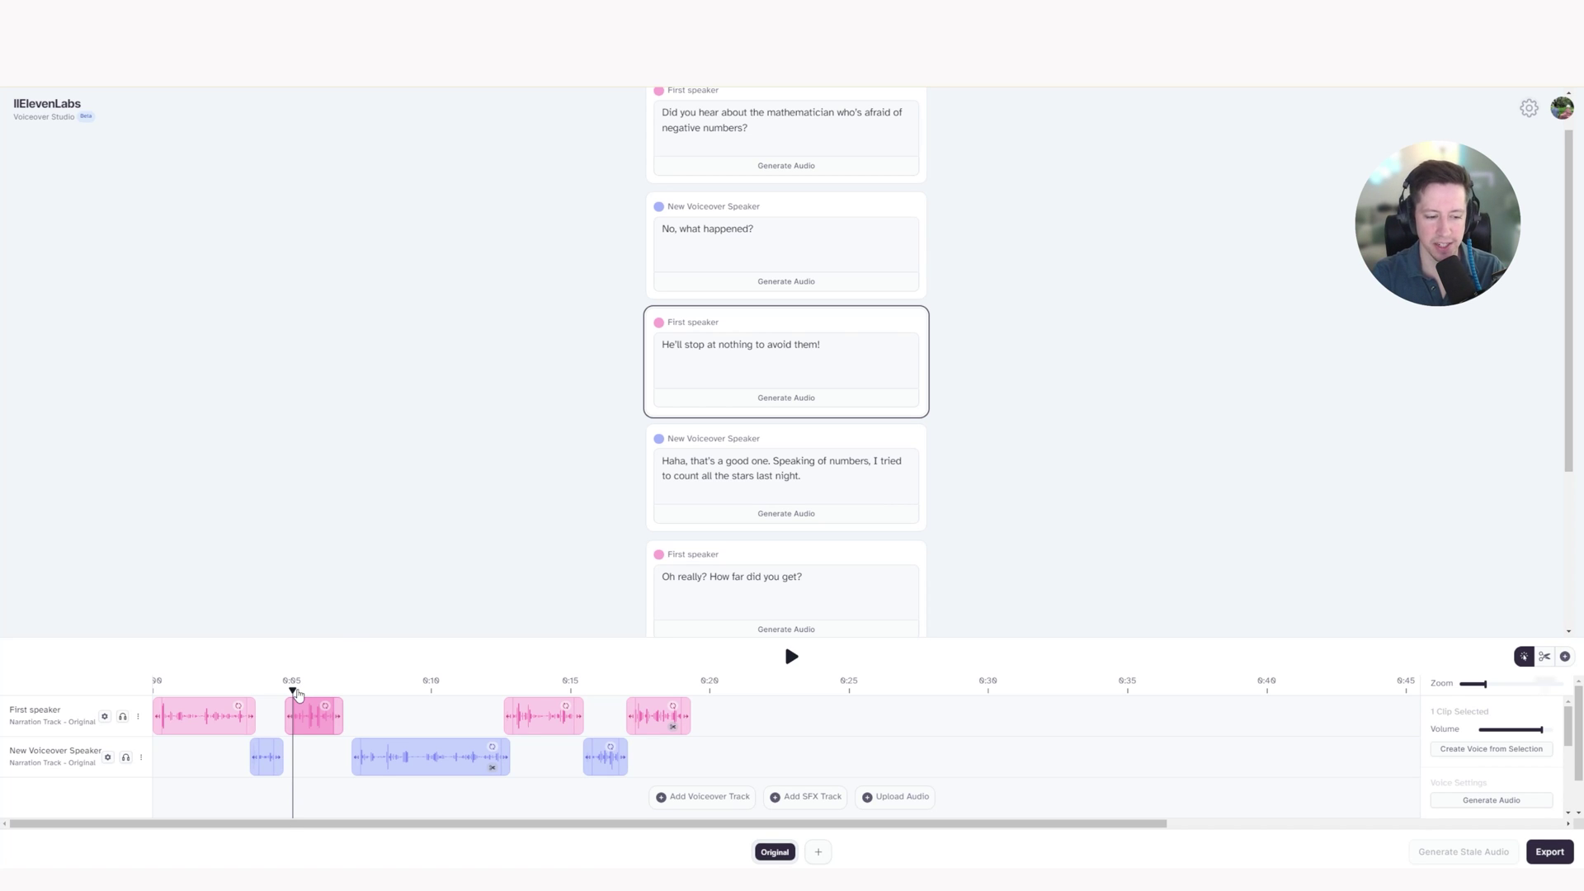
left_click_drag(294, 687, 288, 688)
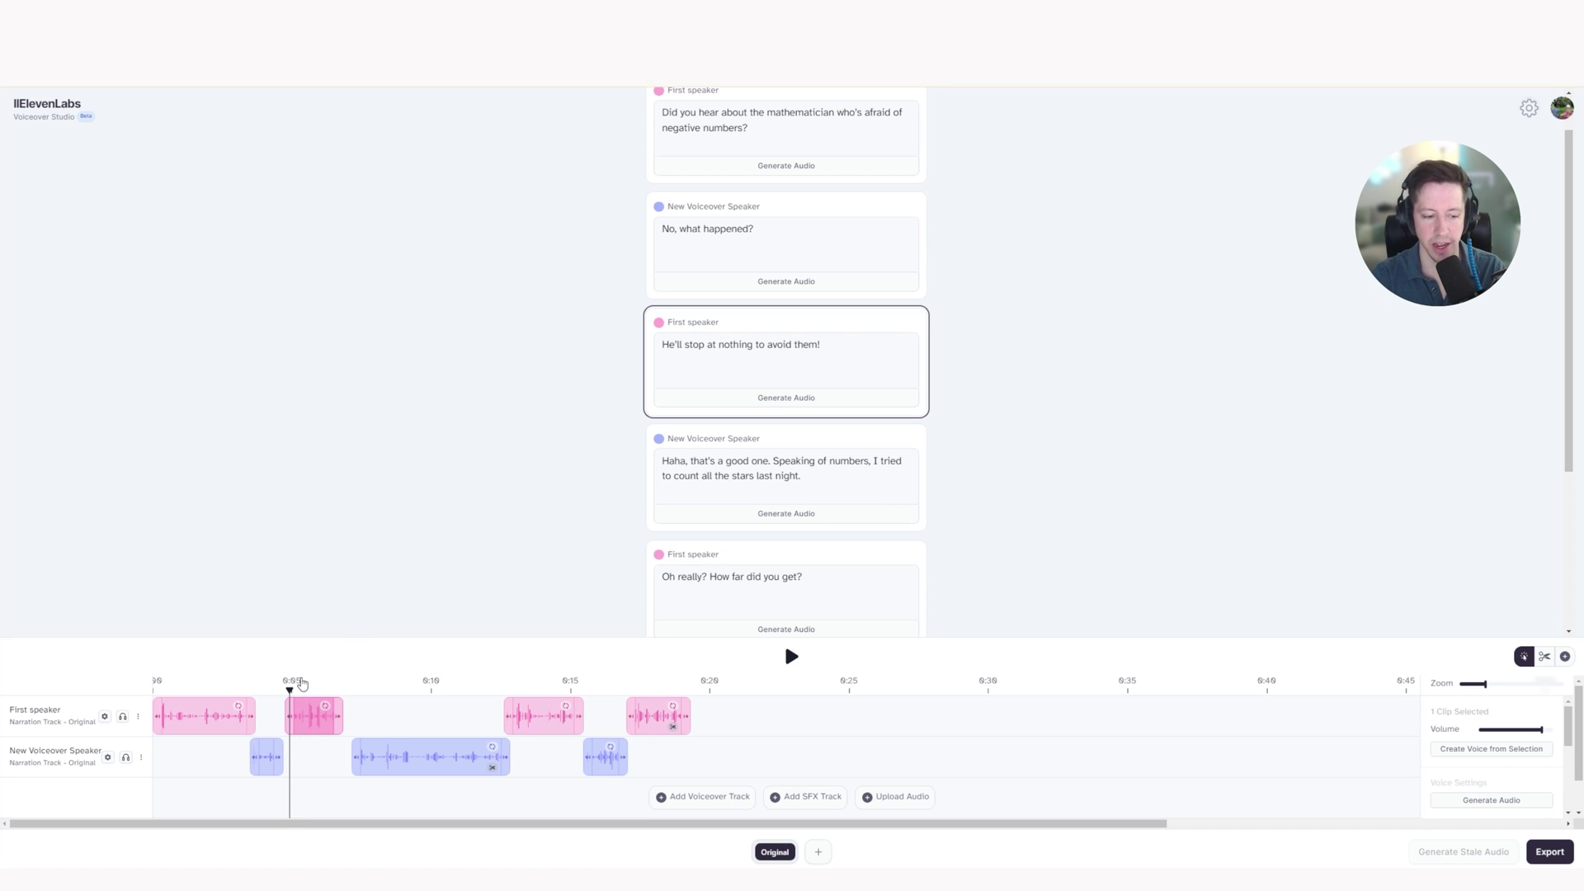
key("space")
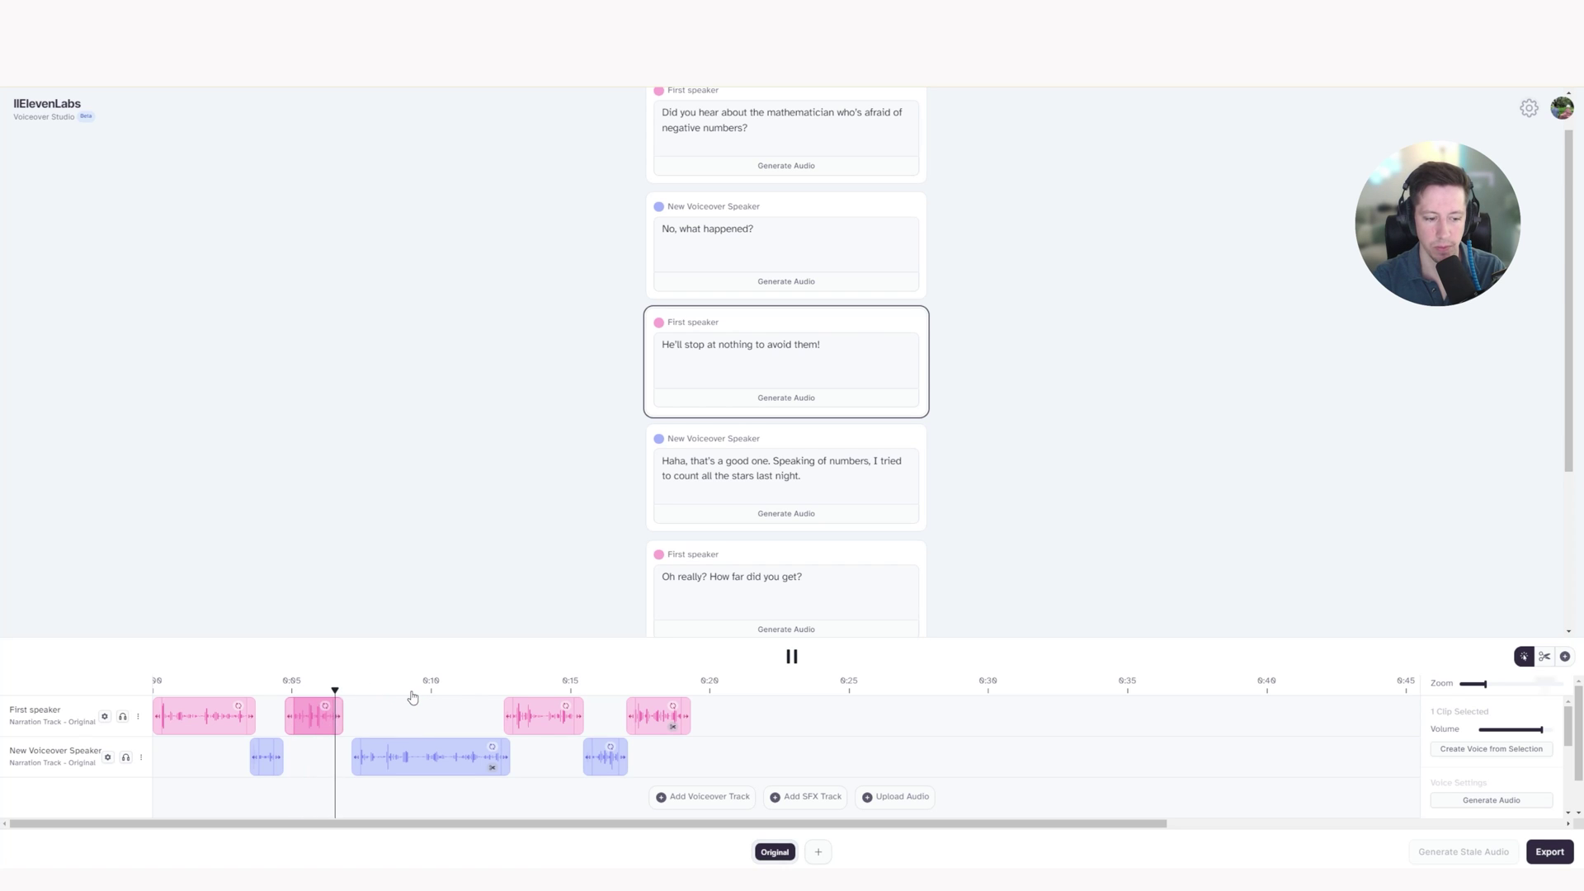
key("space")
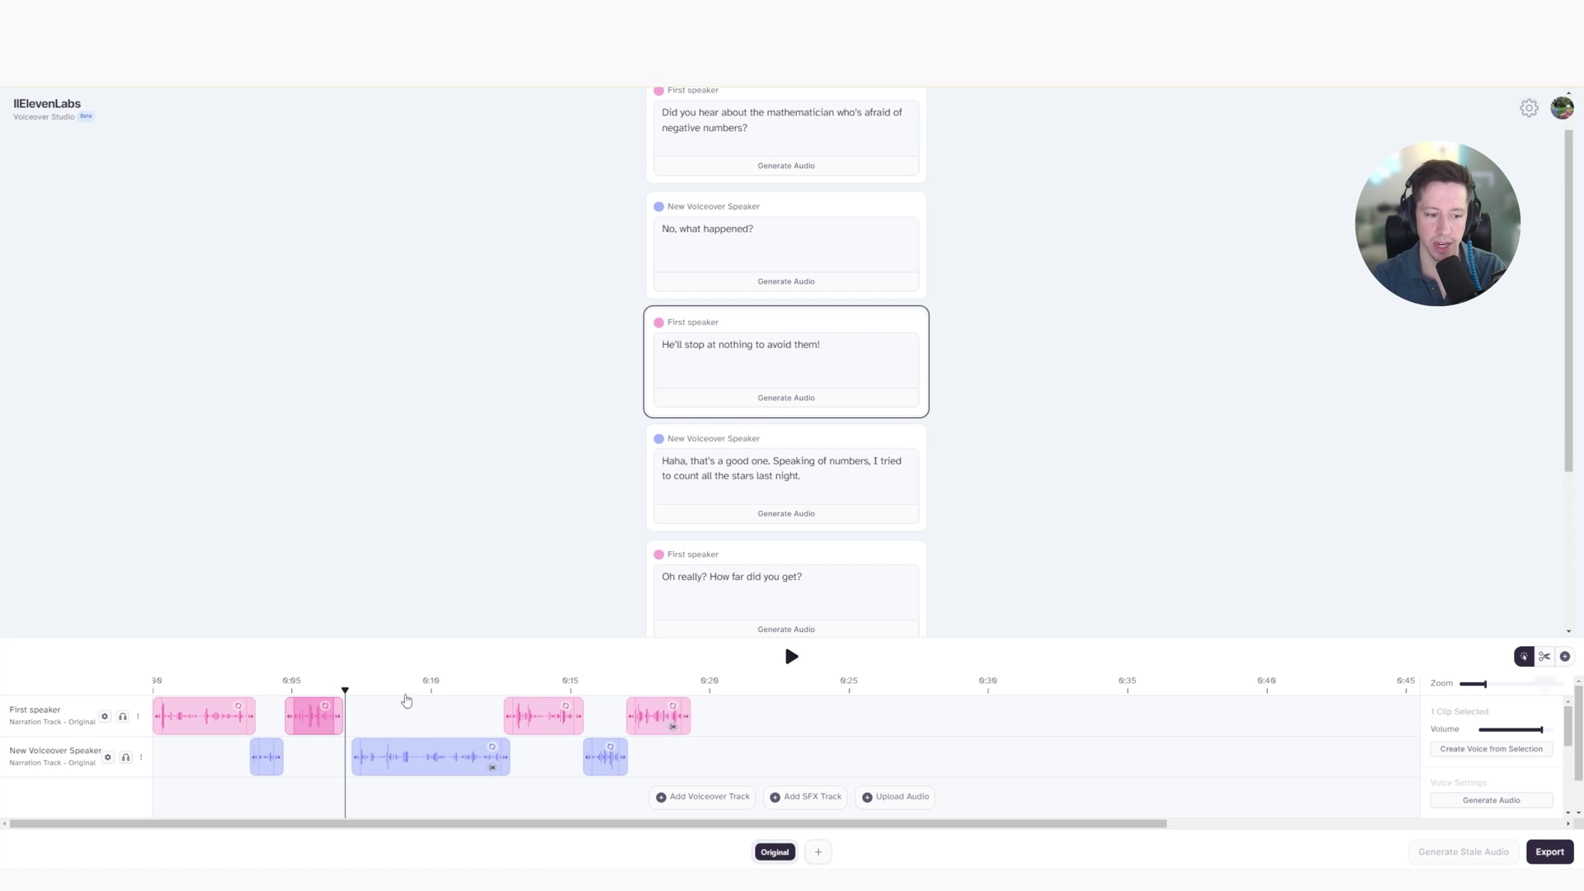
left_click(782, 410)
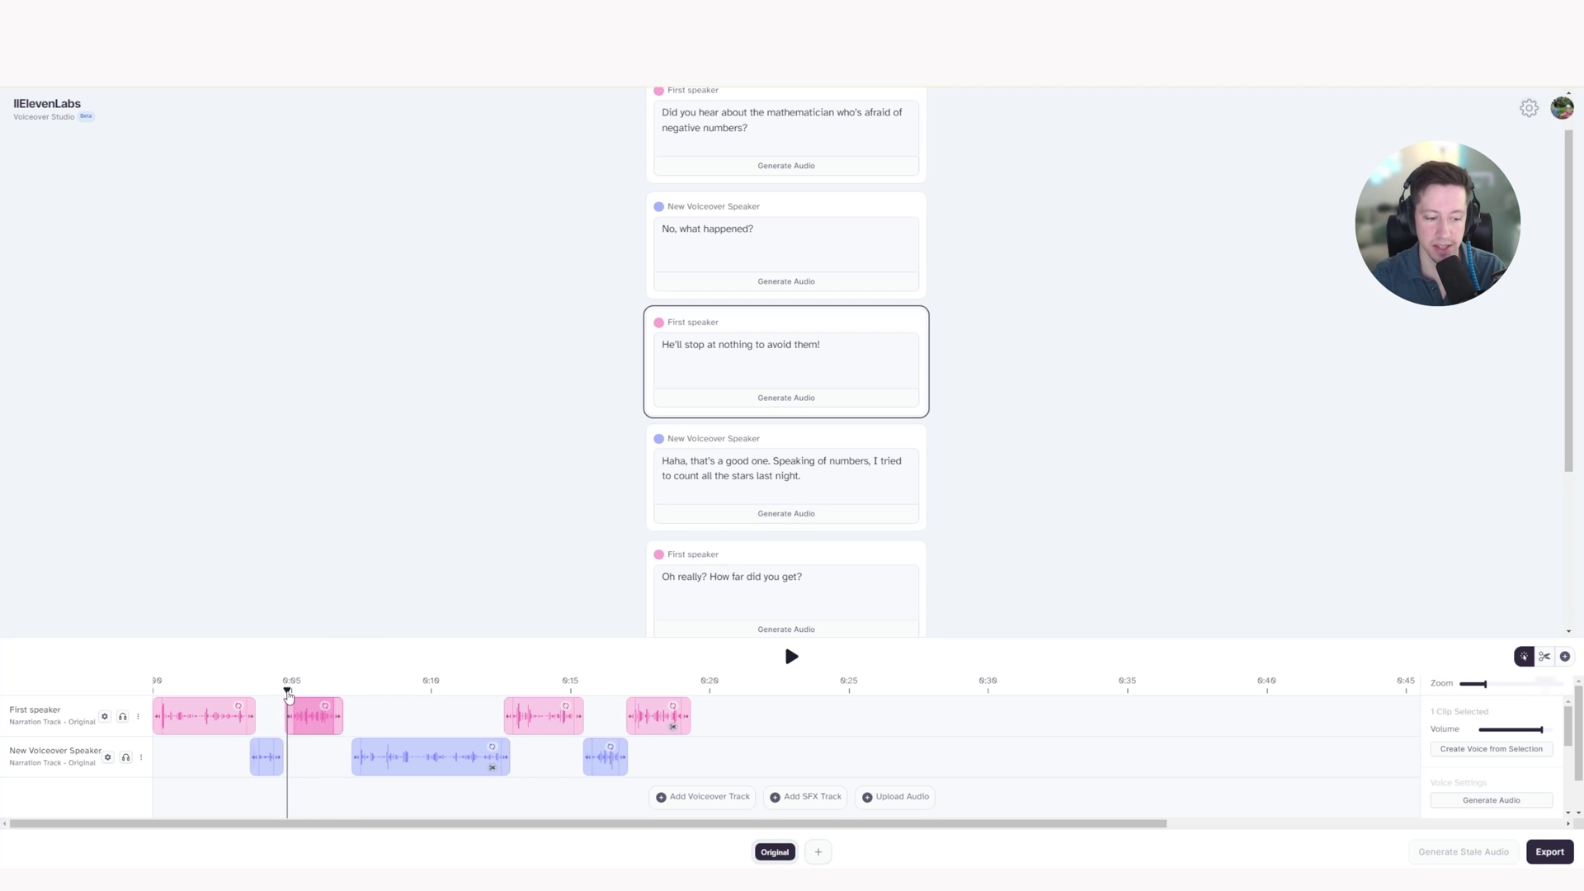
key("space")
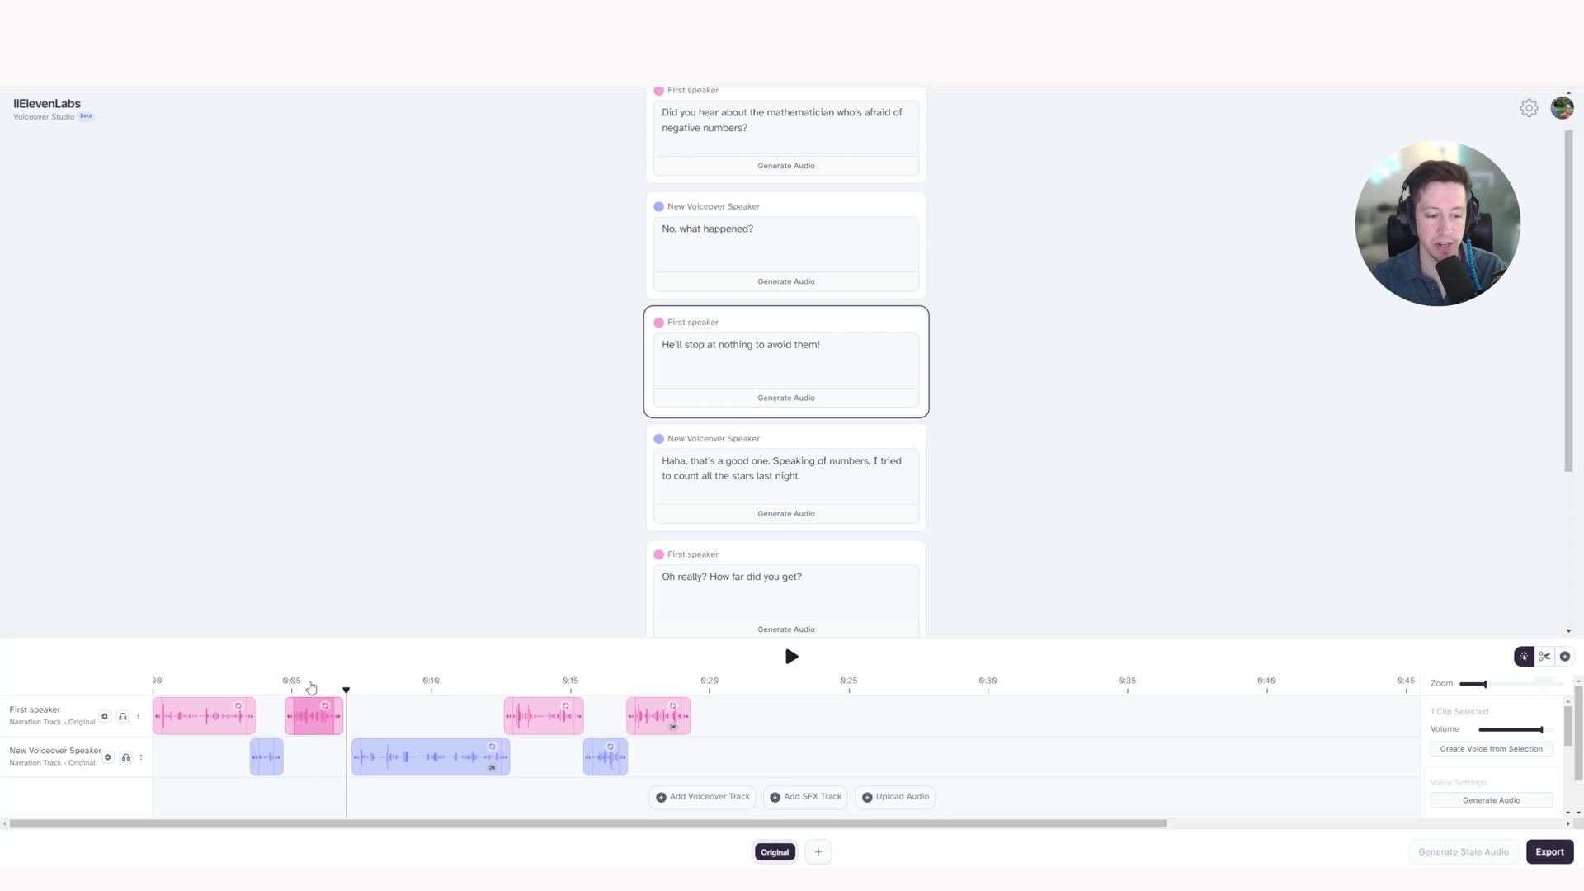
- Dictate a new recording of 'He'll stop at nothing to avoid them!' and generate speech-to-speech audio from it
left_click_drag(344, 691, 298, 701)
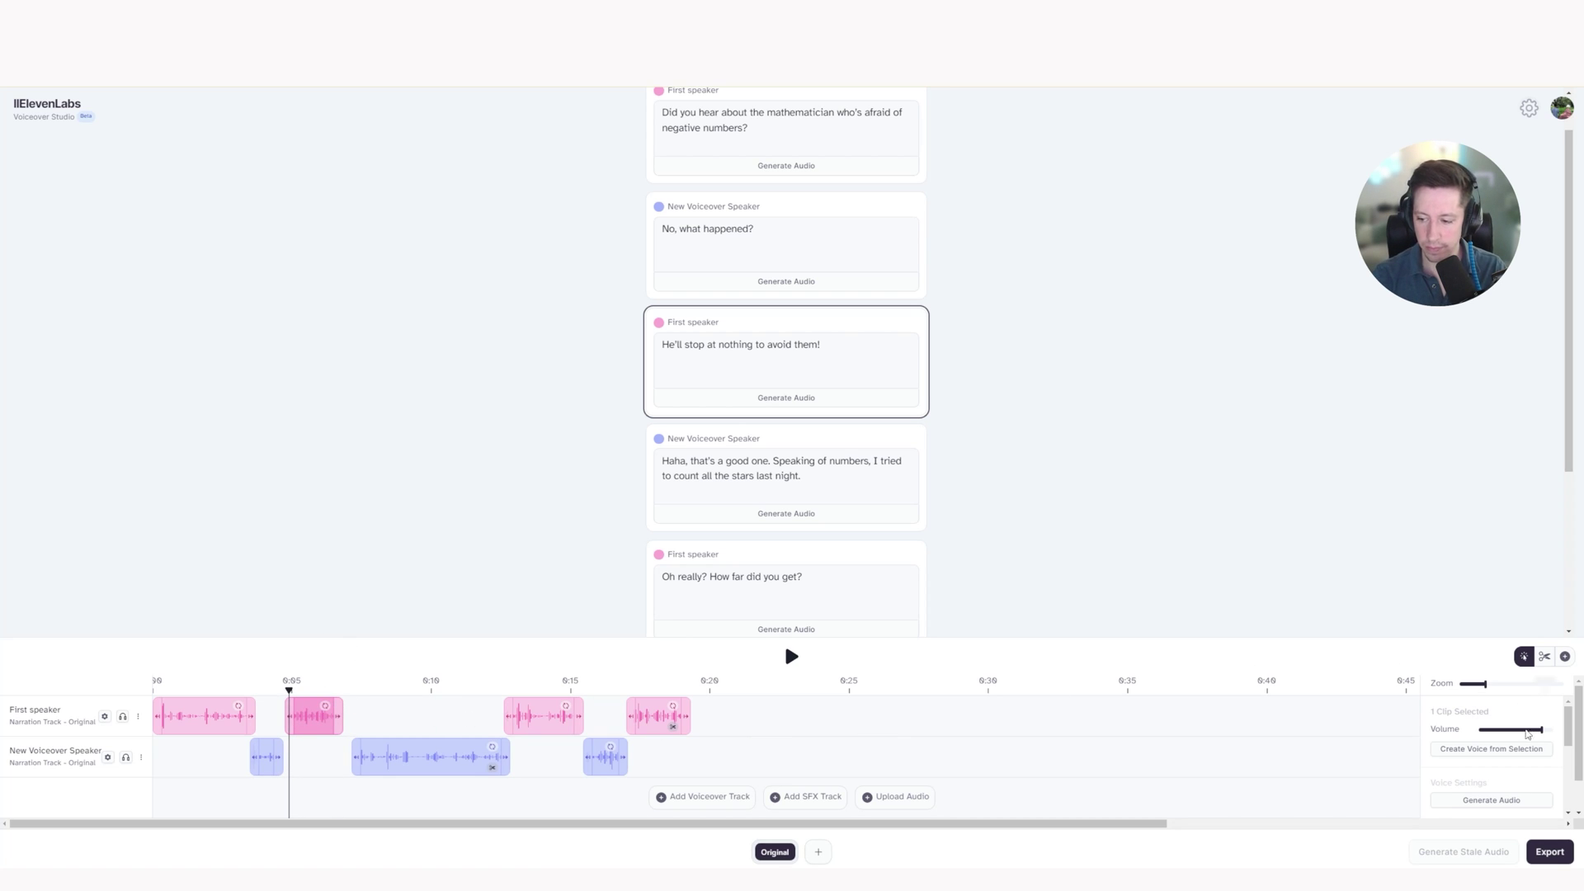
scroll(1525, 736, "down", 3)
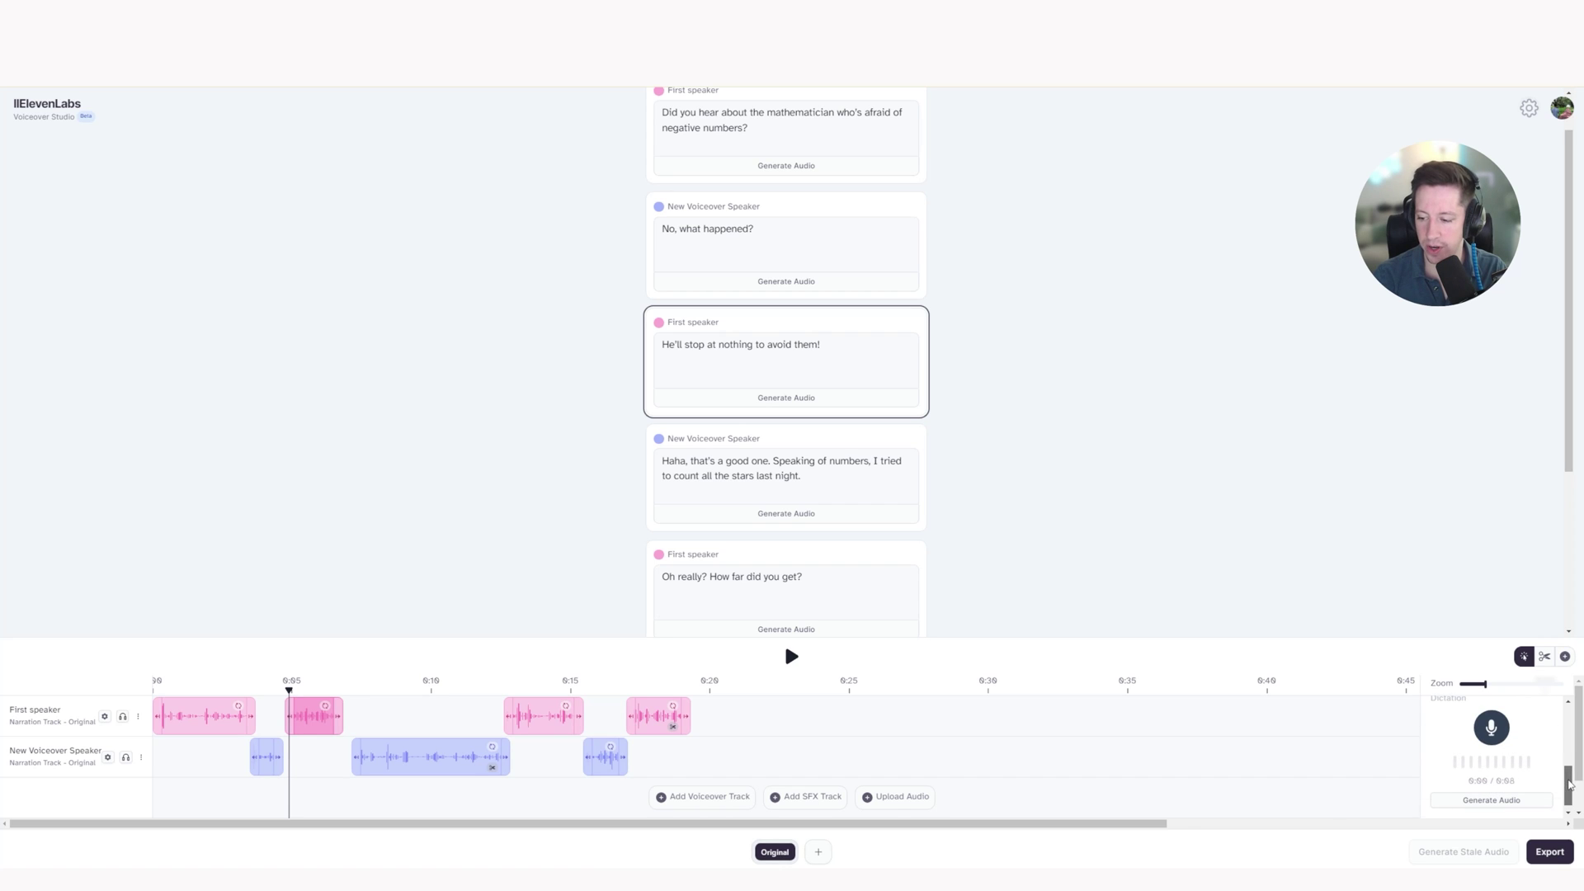
scroll(1518, 755, "up", 1)
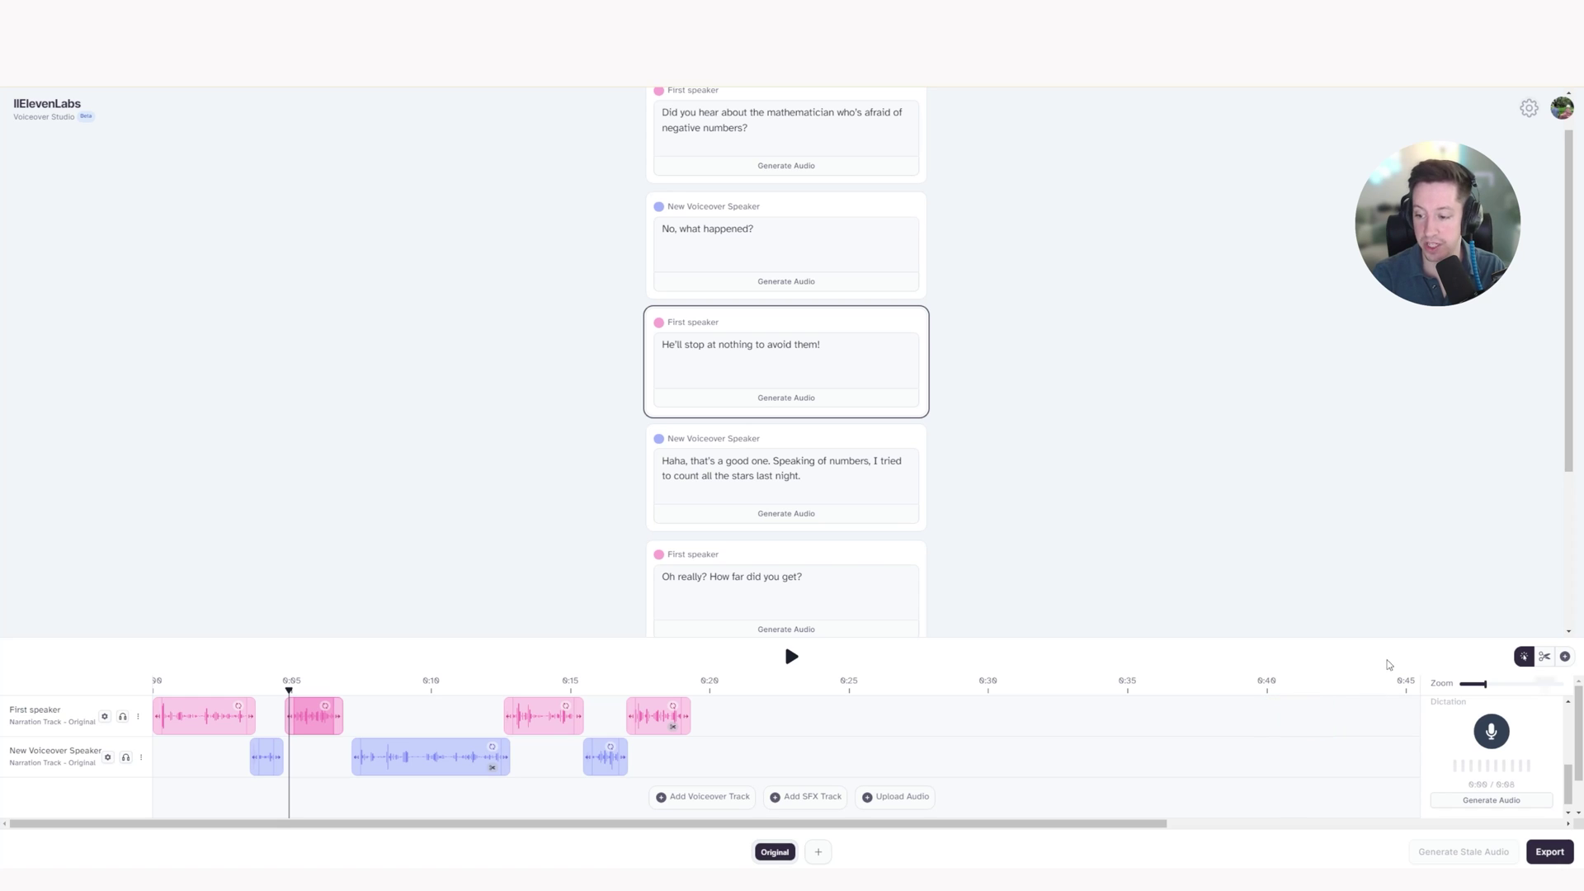
left_click(1490, 731)
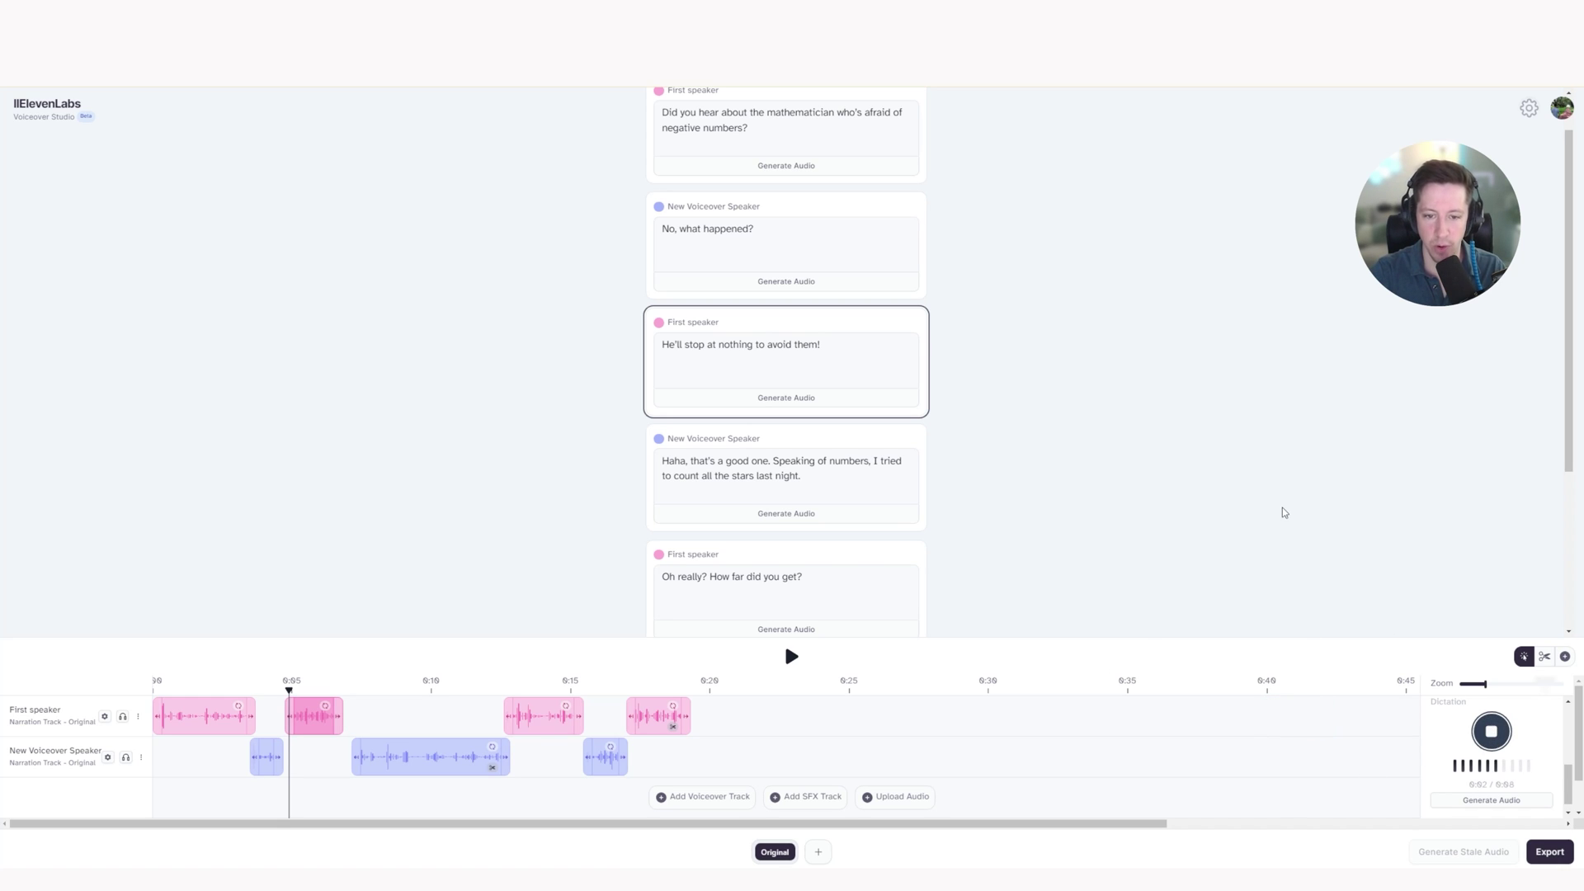
left_click(1490, 730)
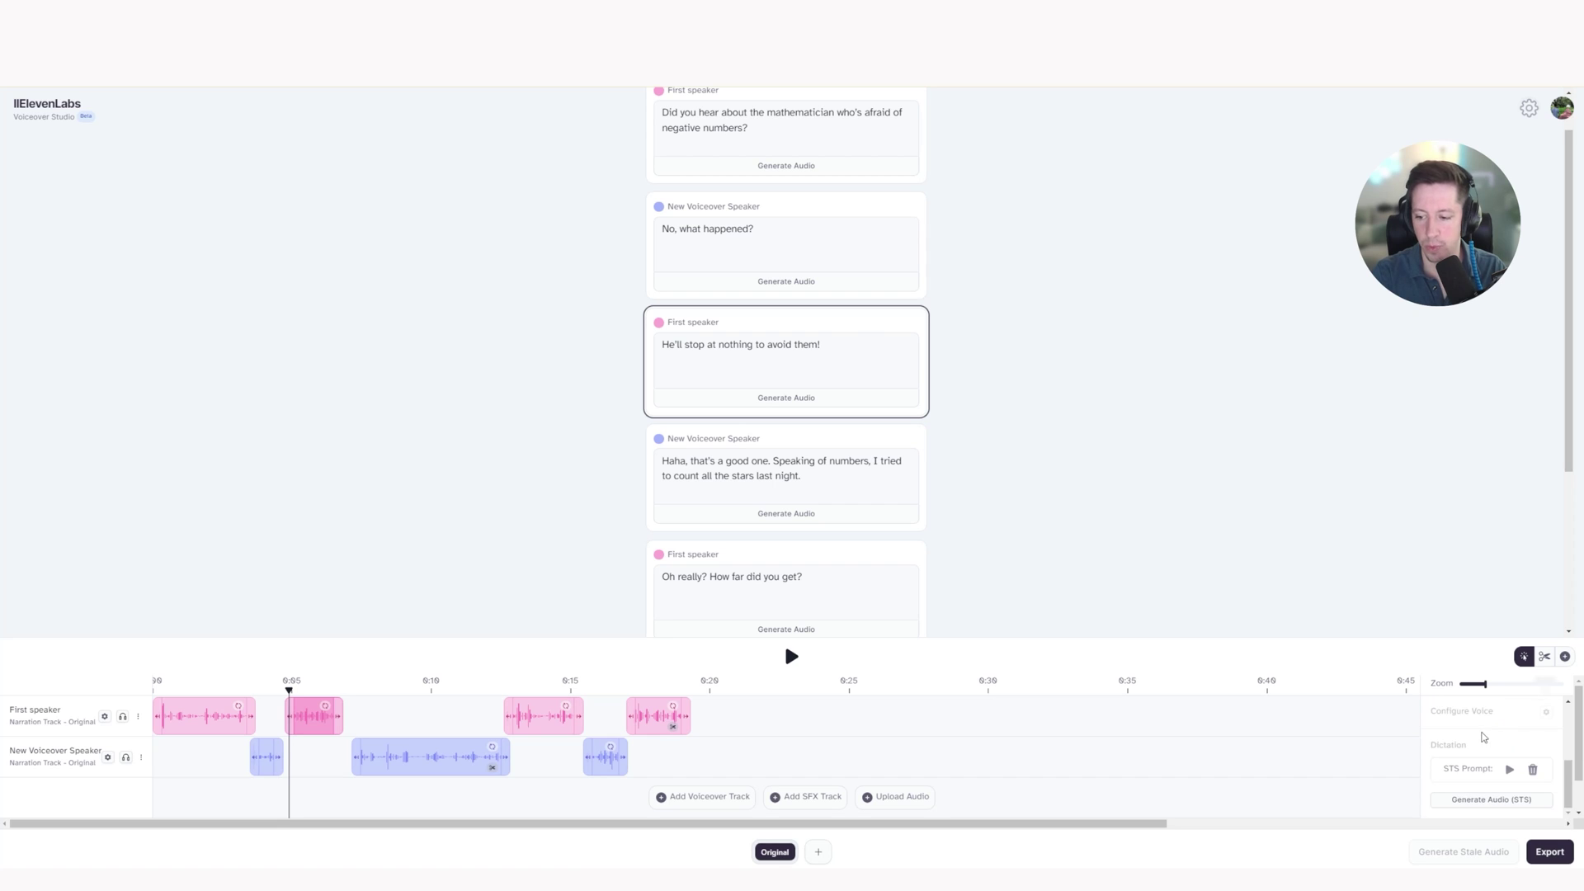
left_click(1491, 800)
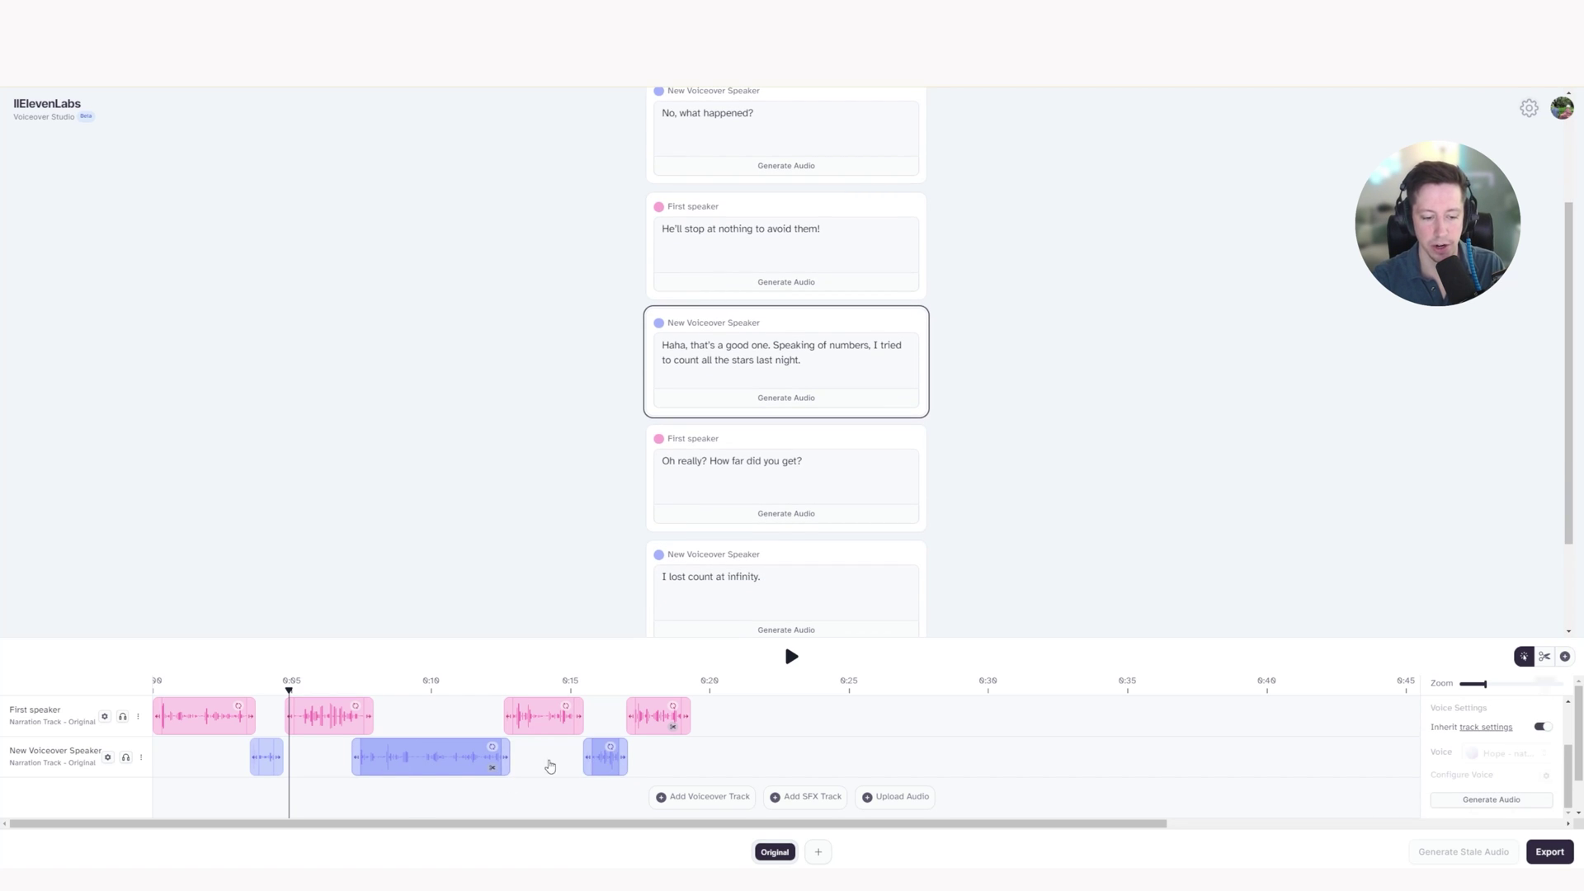
- Play the lengthened 'He'll stop at nothing' take alongside the 'Oh really?' and 'Haha' lines
left_click(529, 722)
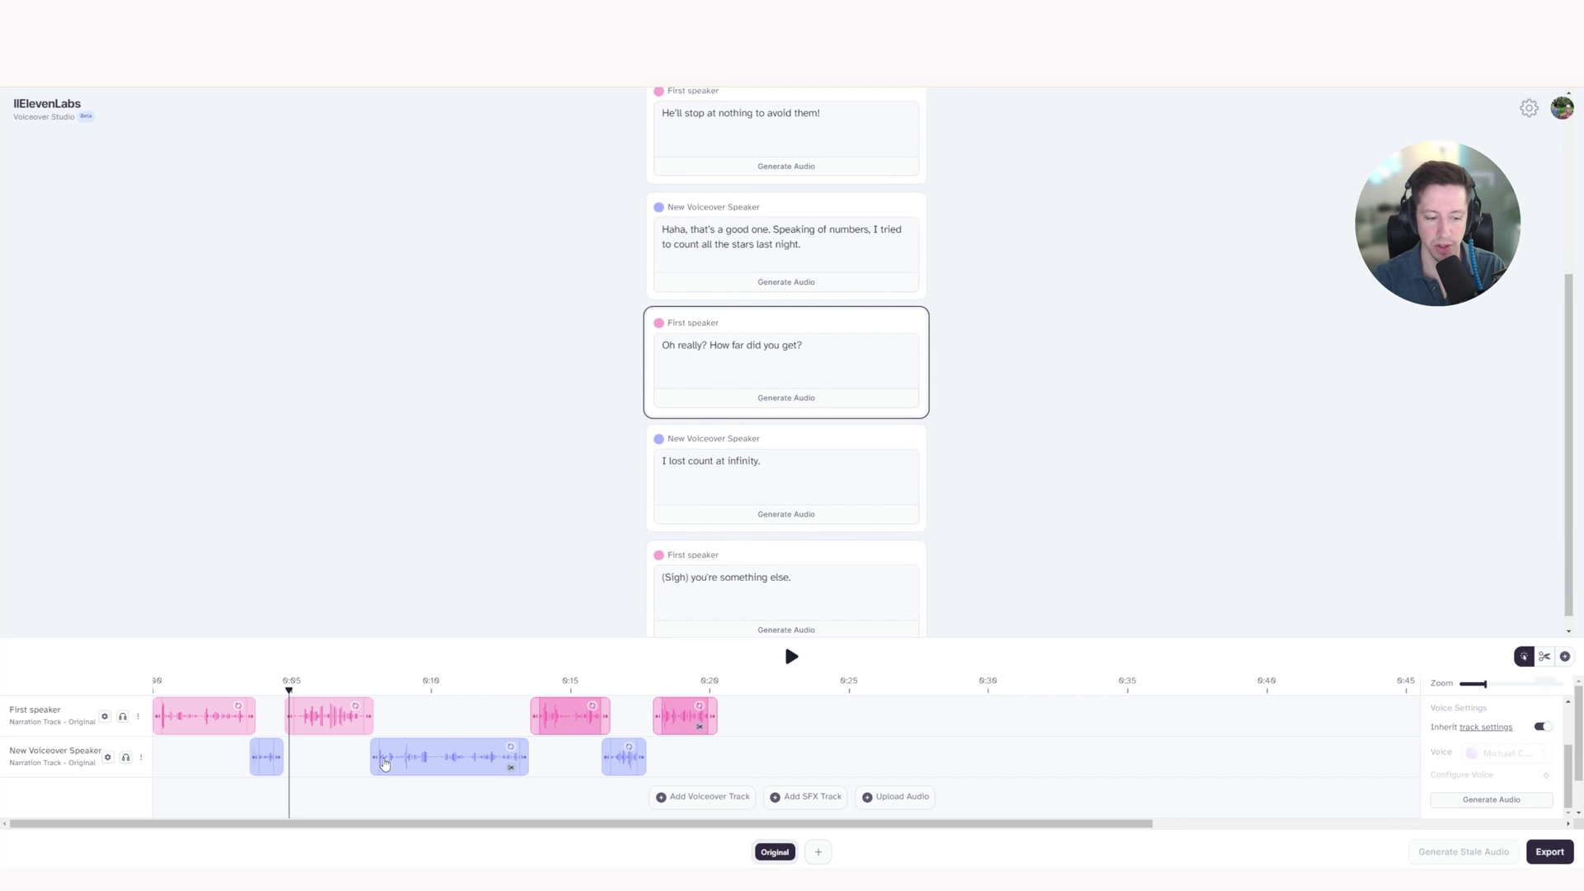
left_click(416, 766)
left_click(334, 698)
key("space")
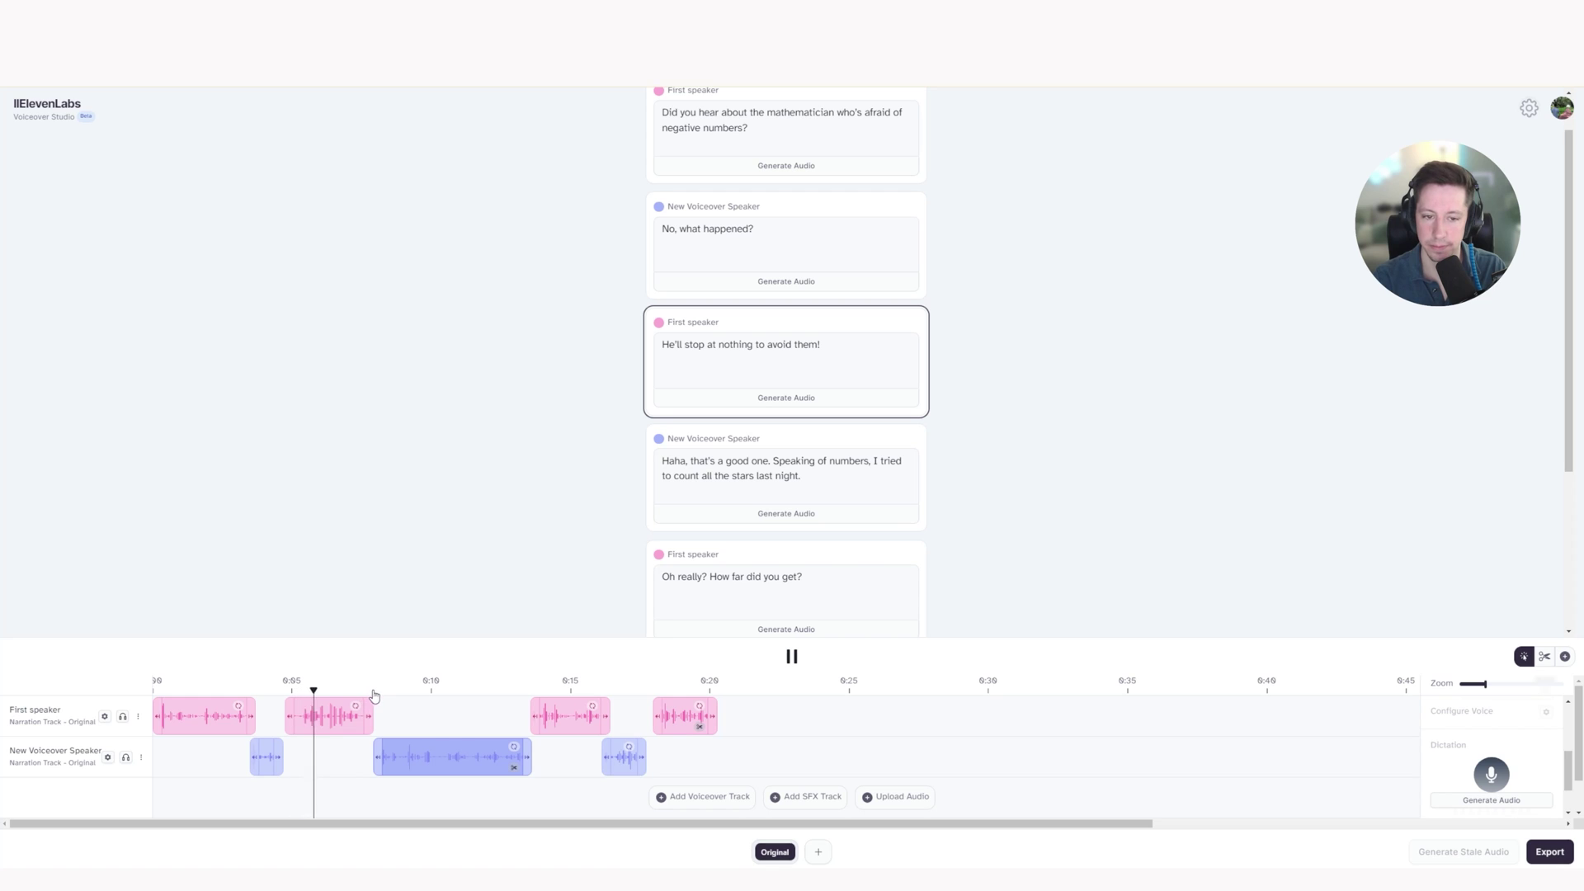
key("space")
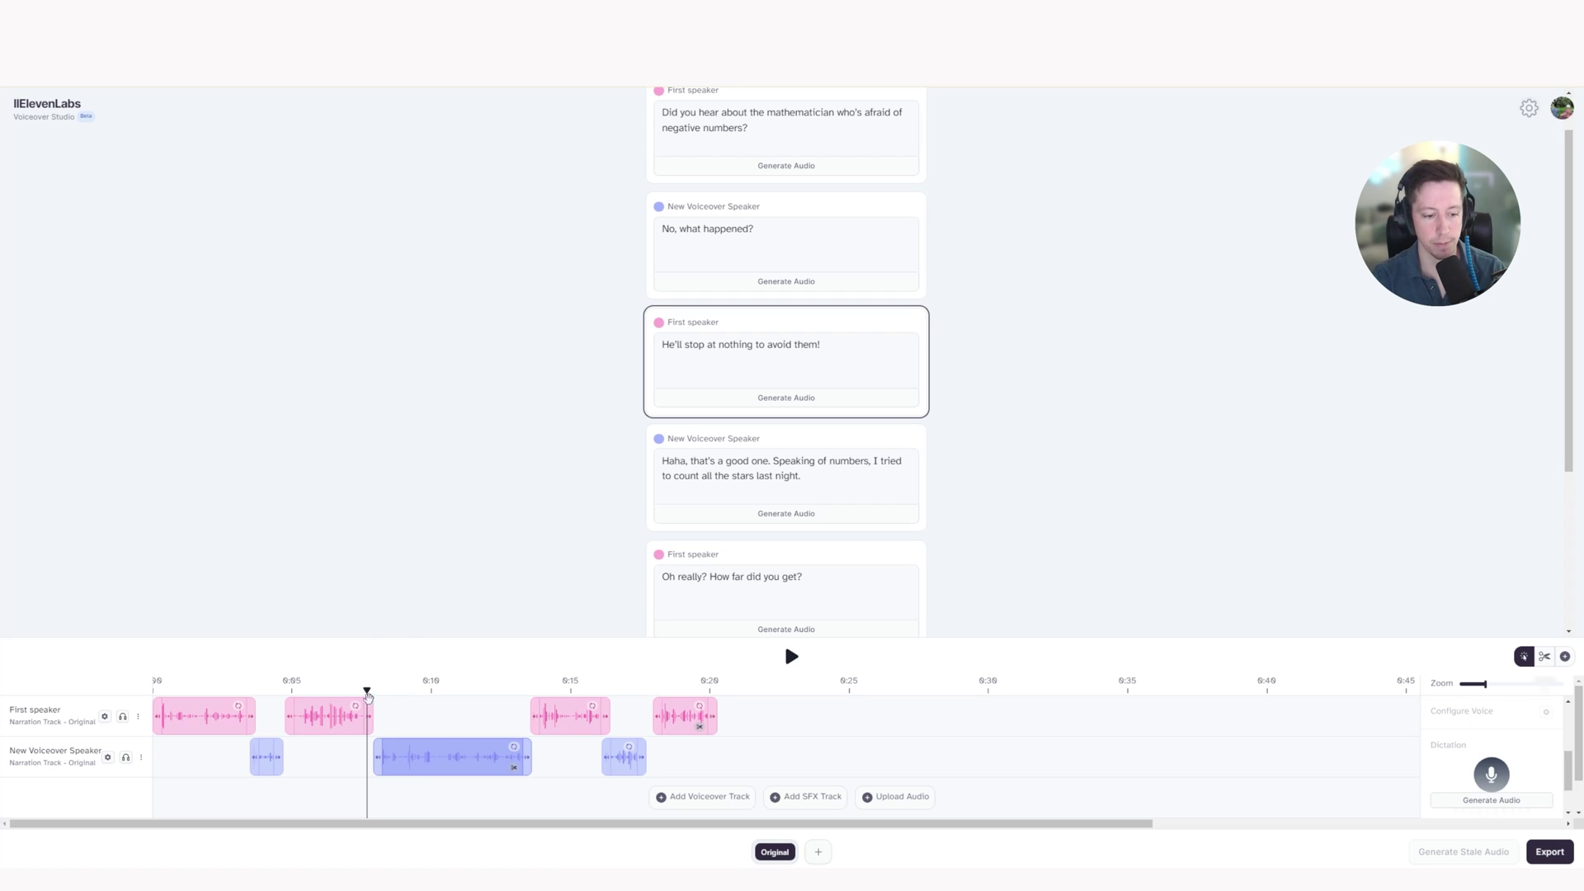
- Shift the 'Haha' and 'Oh really?' clips slightly later and play from the blue Haha clip
left_click(451, 757)
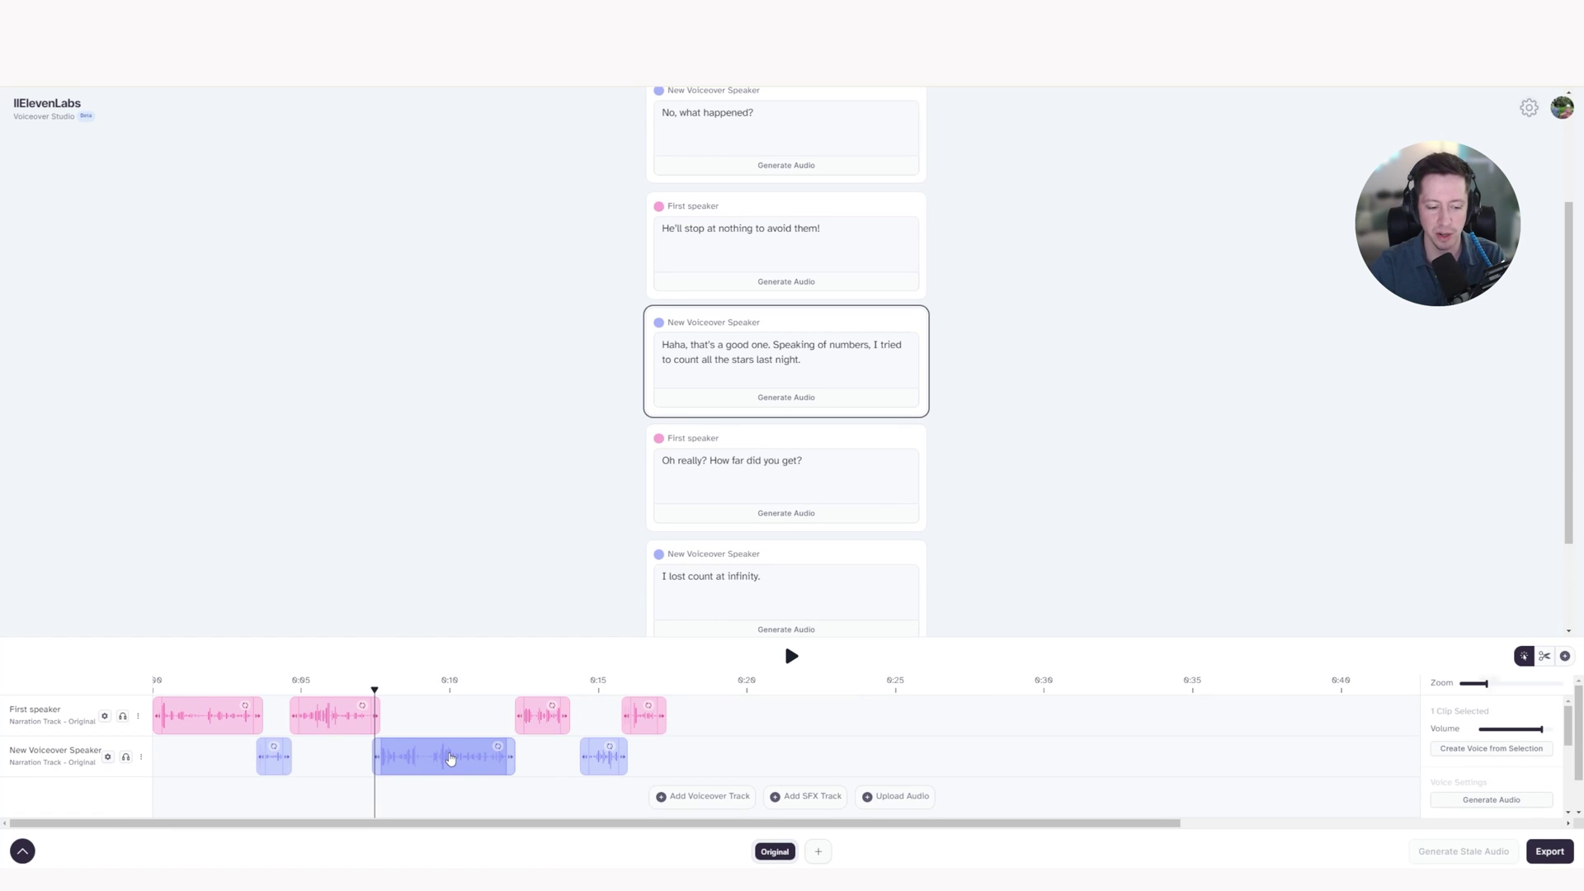
left_click(551, 723)
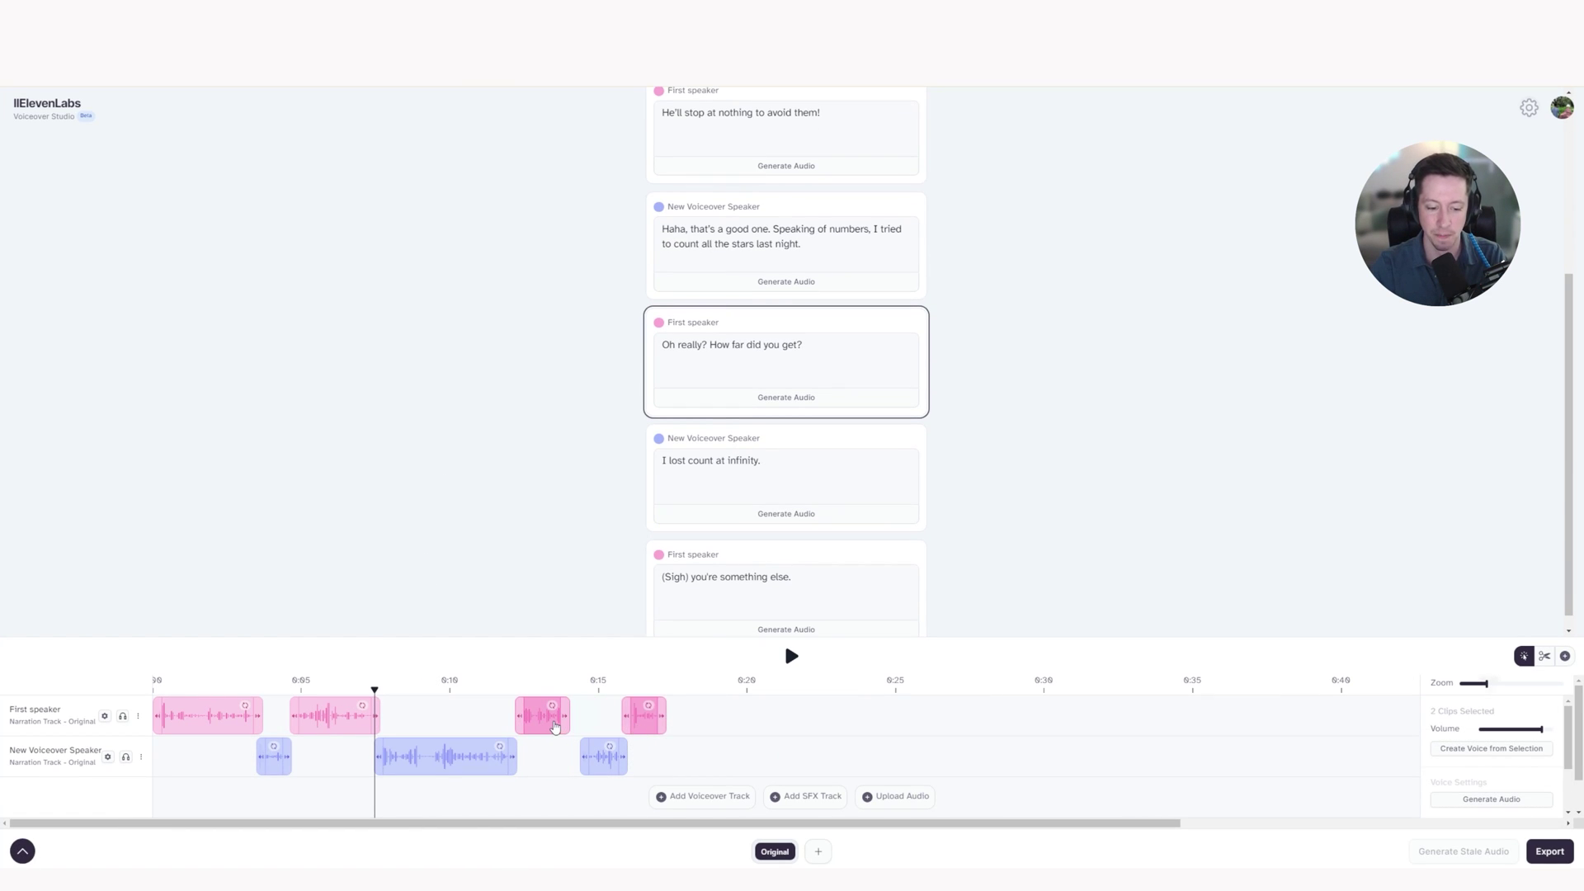
left_click_drag(554, 726, 601, 769)
left_click(450, 756)
left_click_drag(375, 693, 372, 694)
key("space")
key("space")
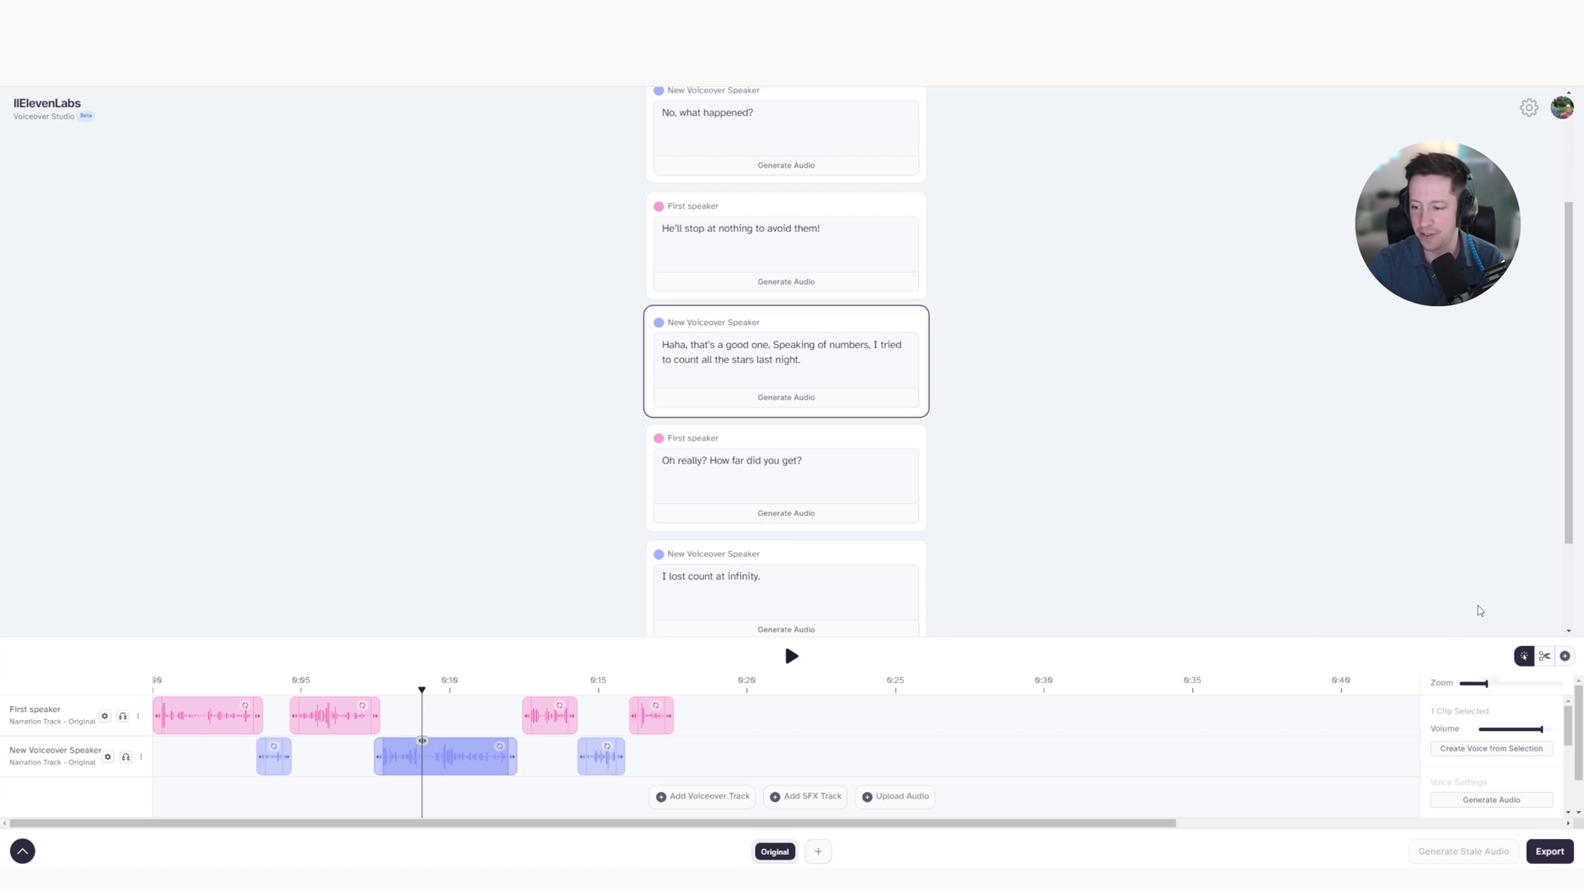
- Make the Haha clip inherit the track's voice settings and start a dictated take
scroll(1509, 743, "down", 1)
left_click(1539, 739)
scroll(1526, 743, "down", 2)
left_click(1491, 727)
left_click(1489, 729)
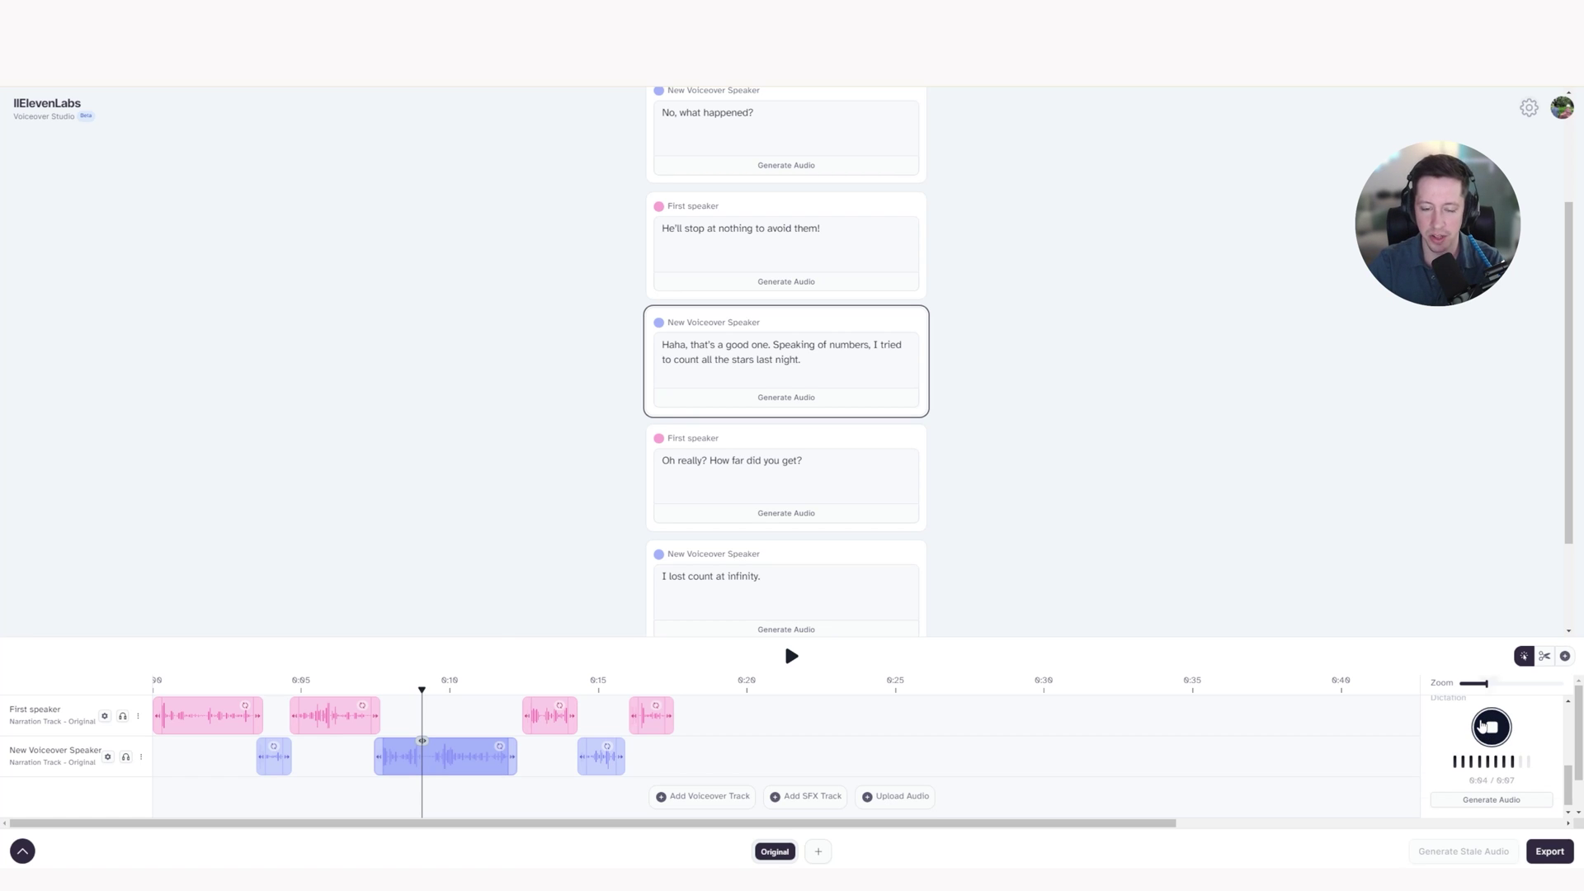
- Stop the dictation, generate speech-to-speech audio for the 'Haha, that's a good one' clip, and play it
left_click(1482, 726)
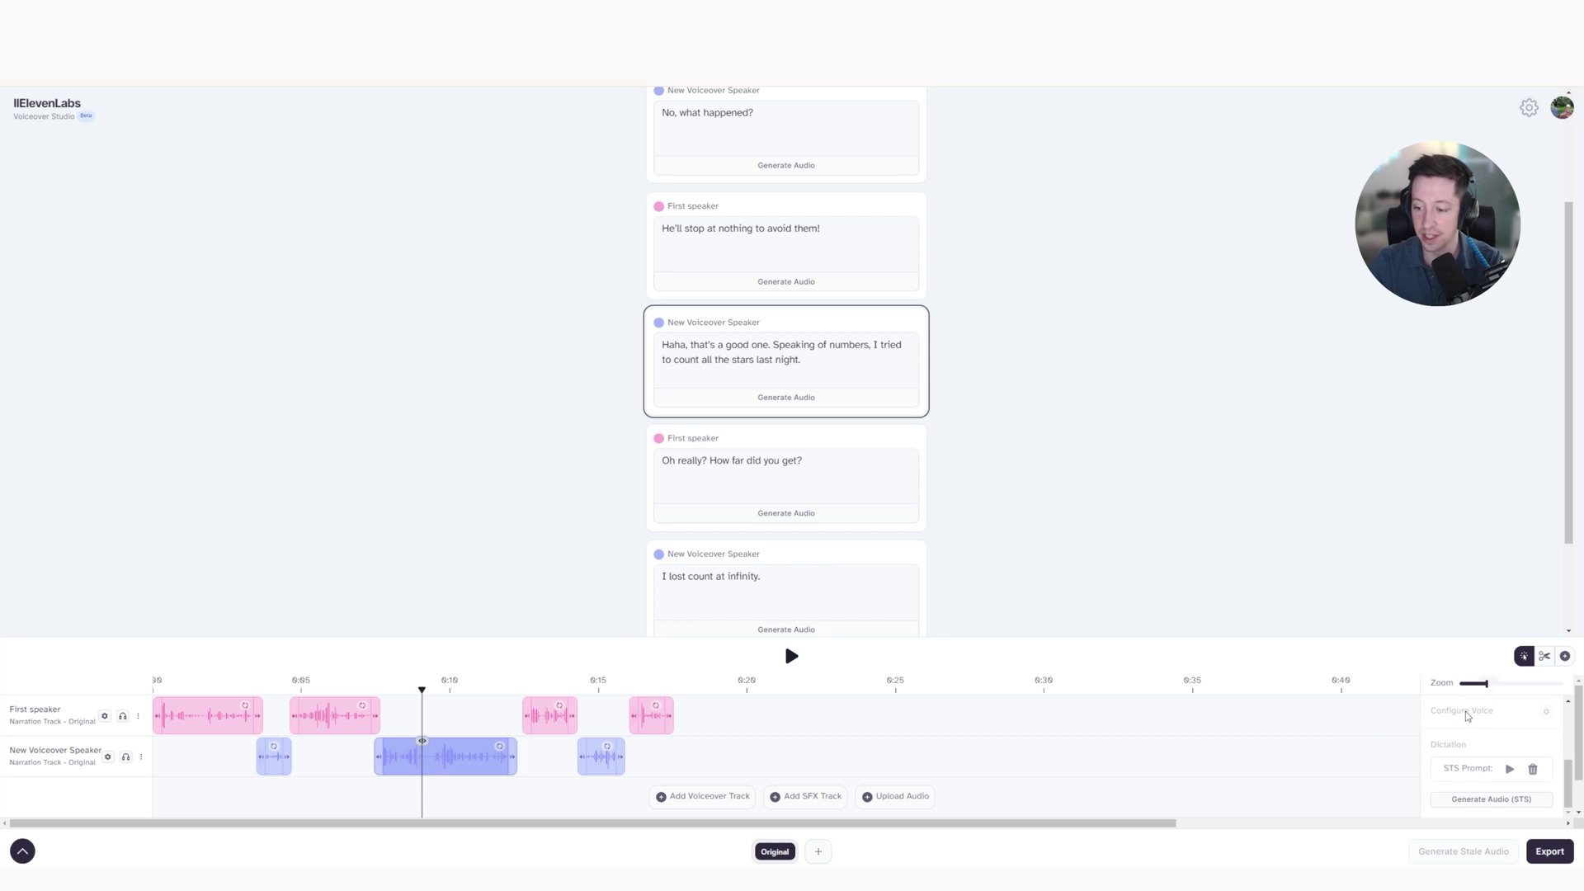
left_click(1482, 801)
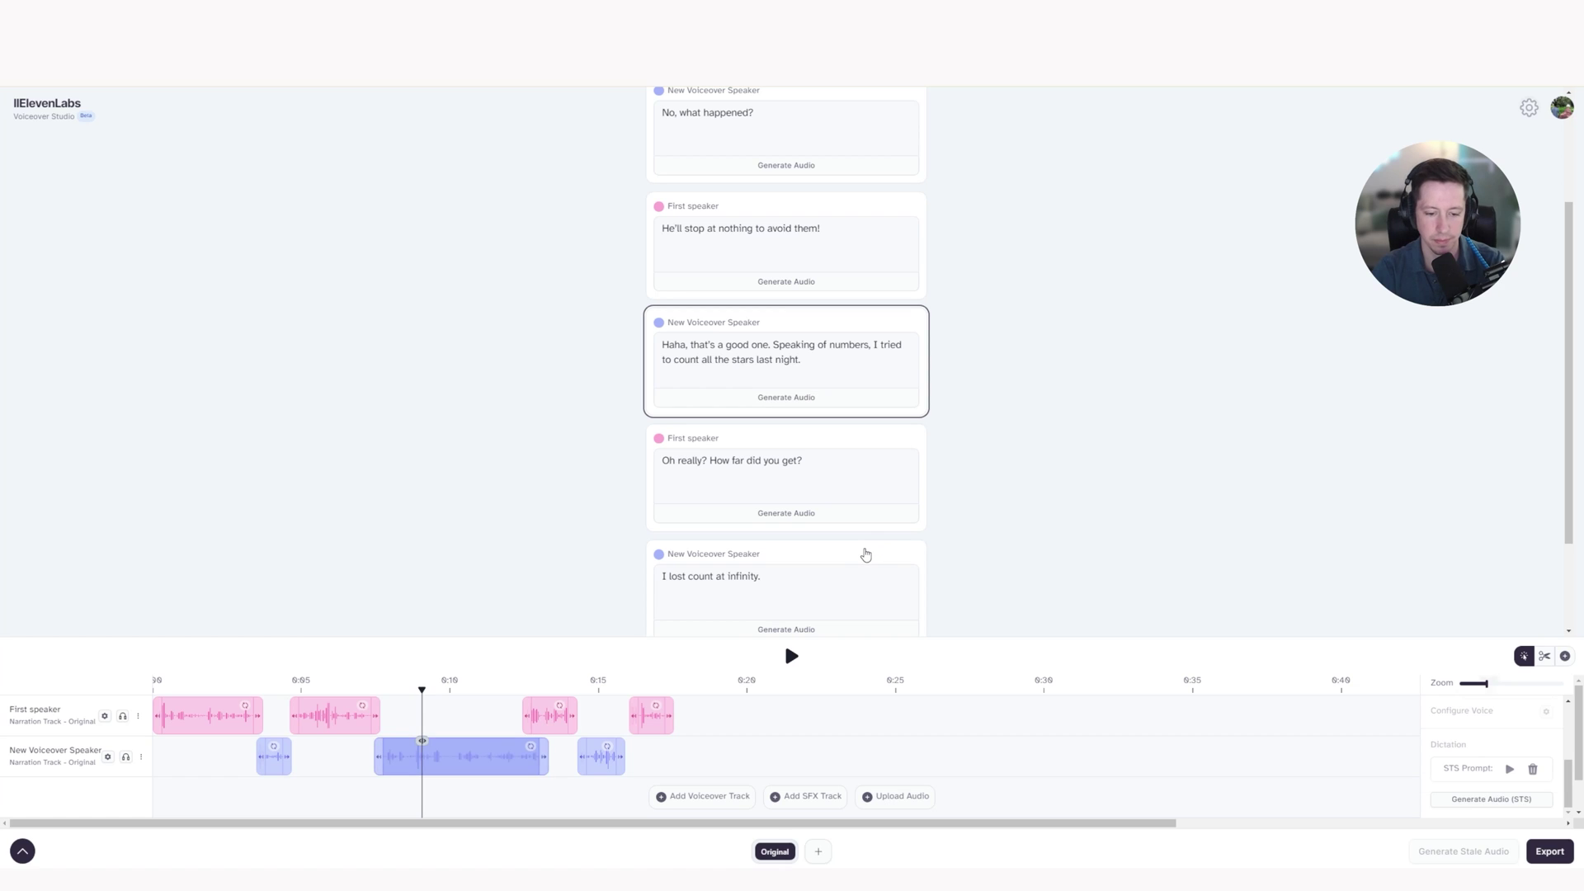
left_click(376, 693)
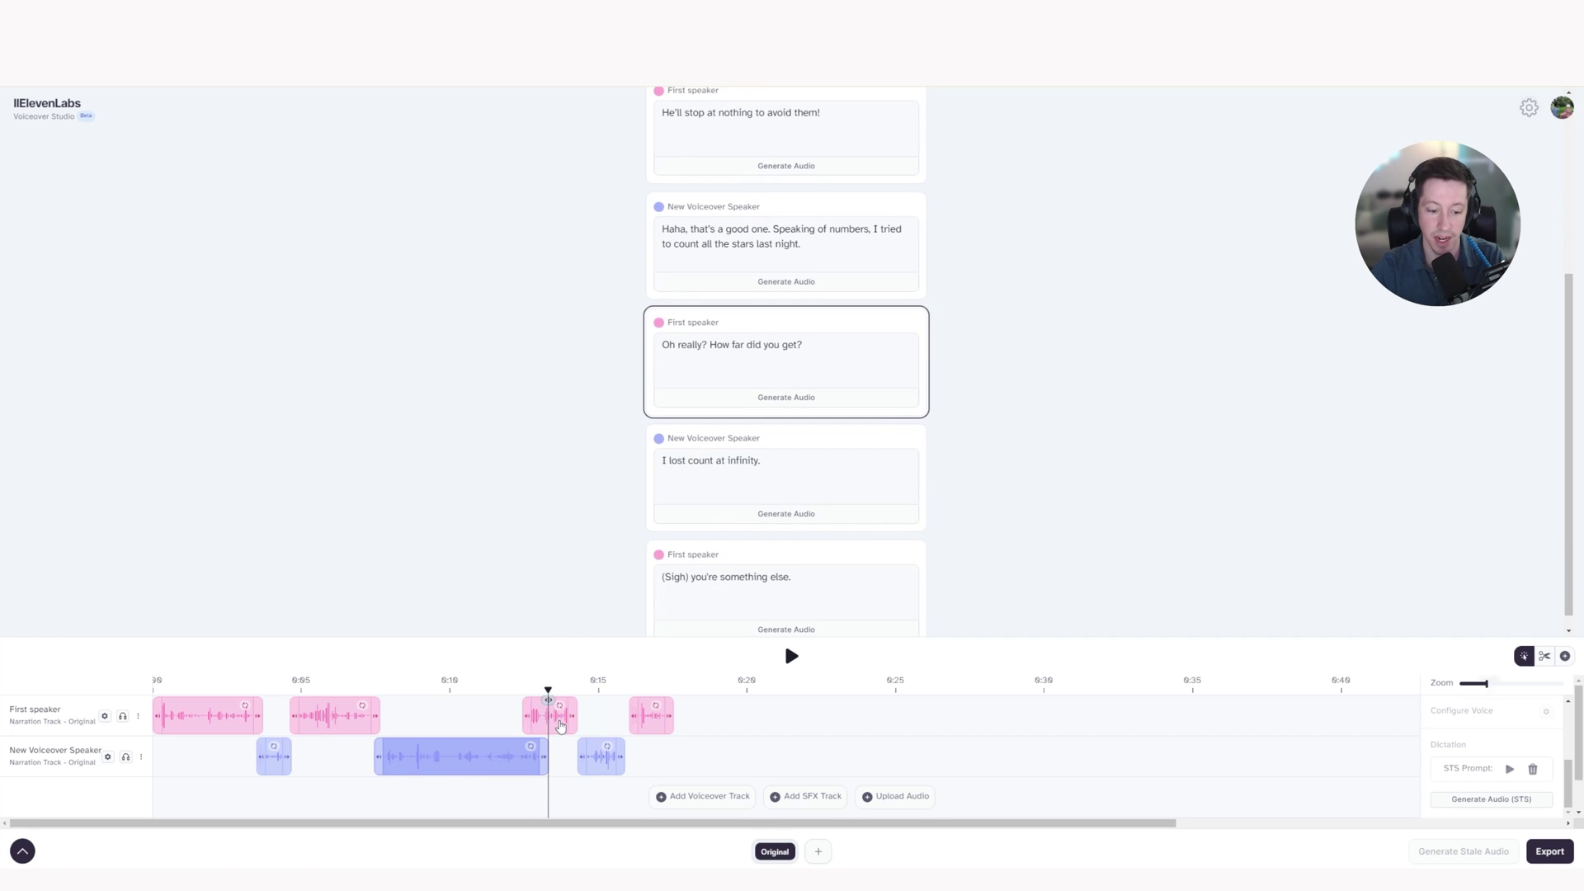
- Nudge a First speaker clip later and trim the start of the long Haha clip
left_click_drag(532, 720, 548, 725)
left_click(420, 756)
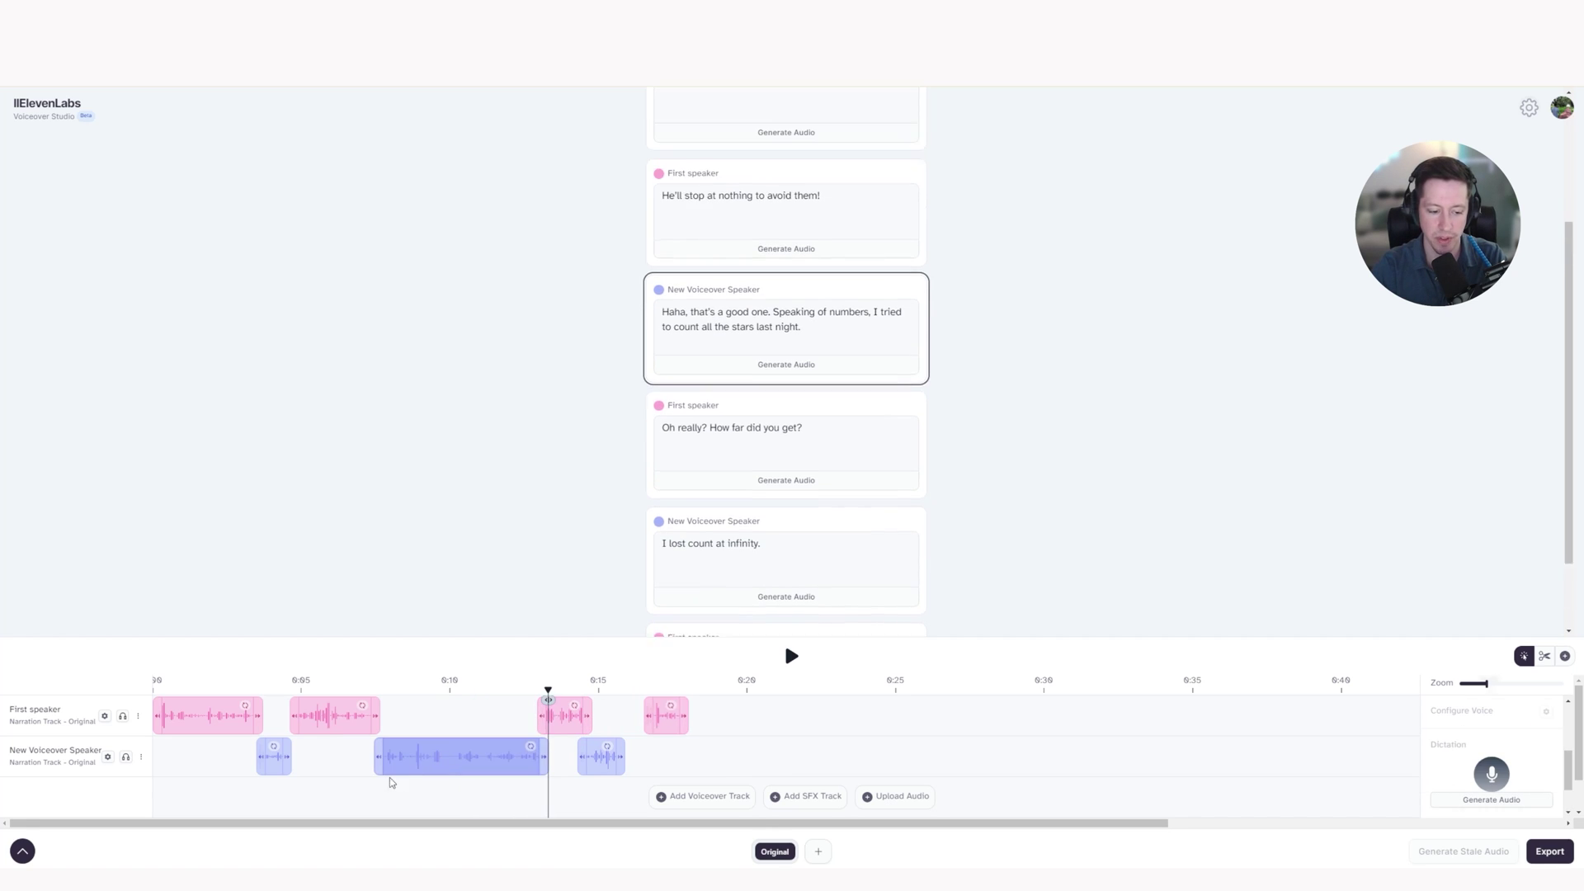
scroll(418, 755, "up", 3)
scroll(417, 756, "up", 2)
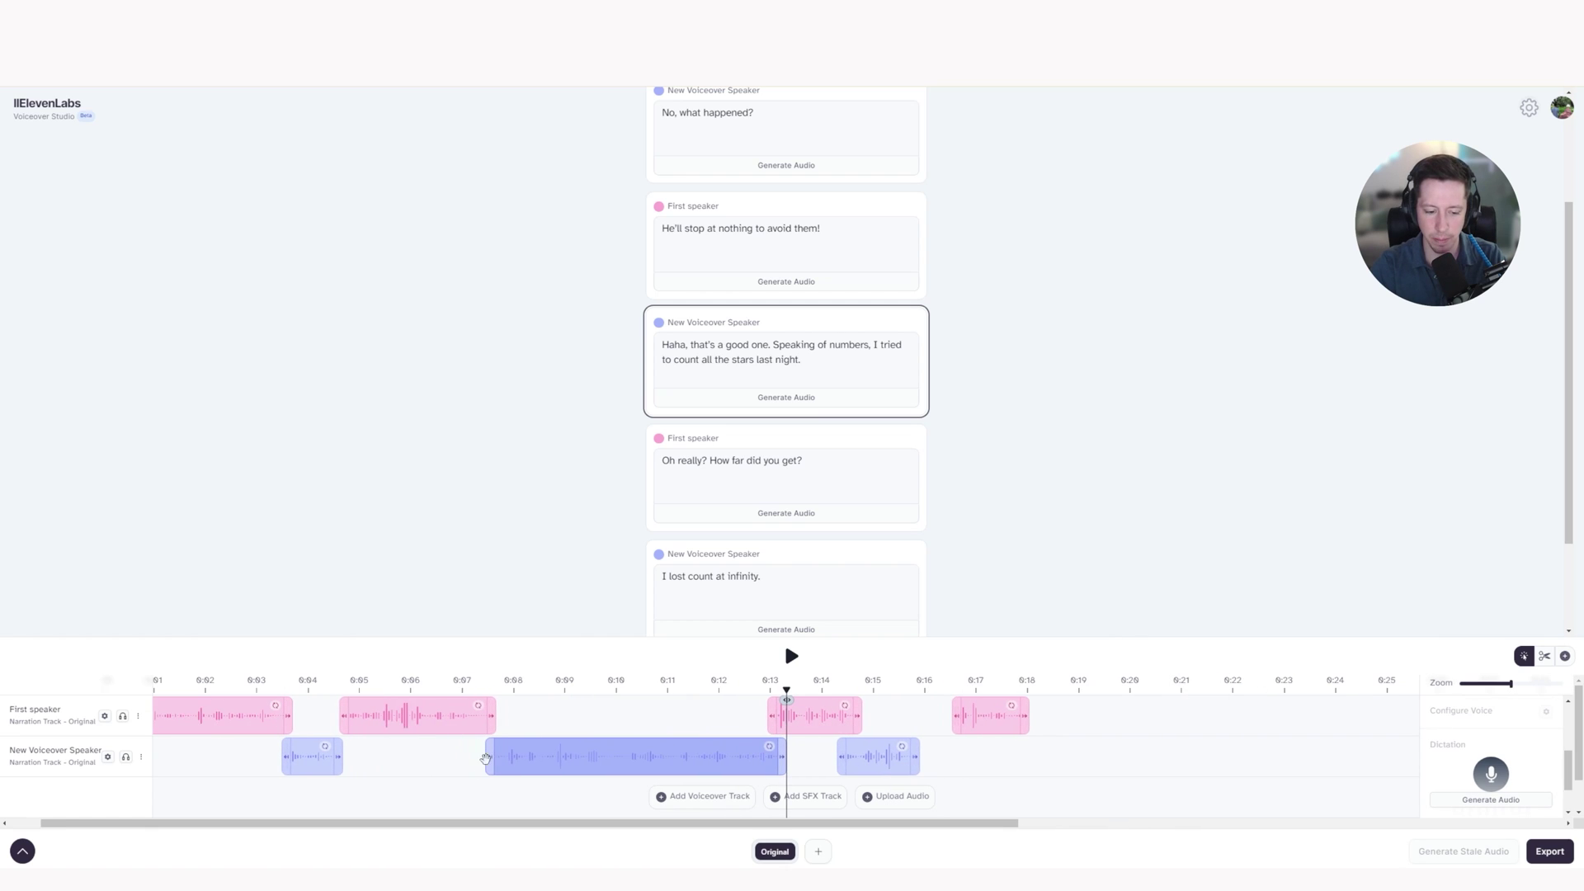
left_click(1544, 656)
left_click_drag(482, 756, 486, 756)
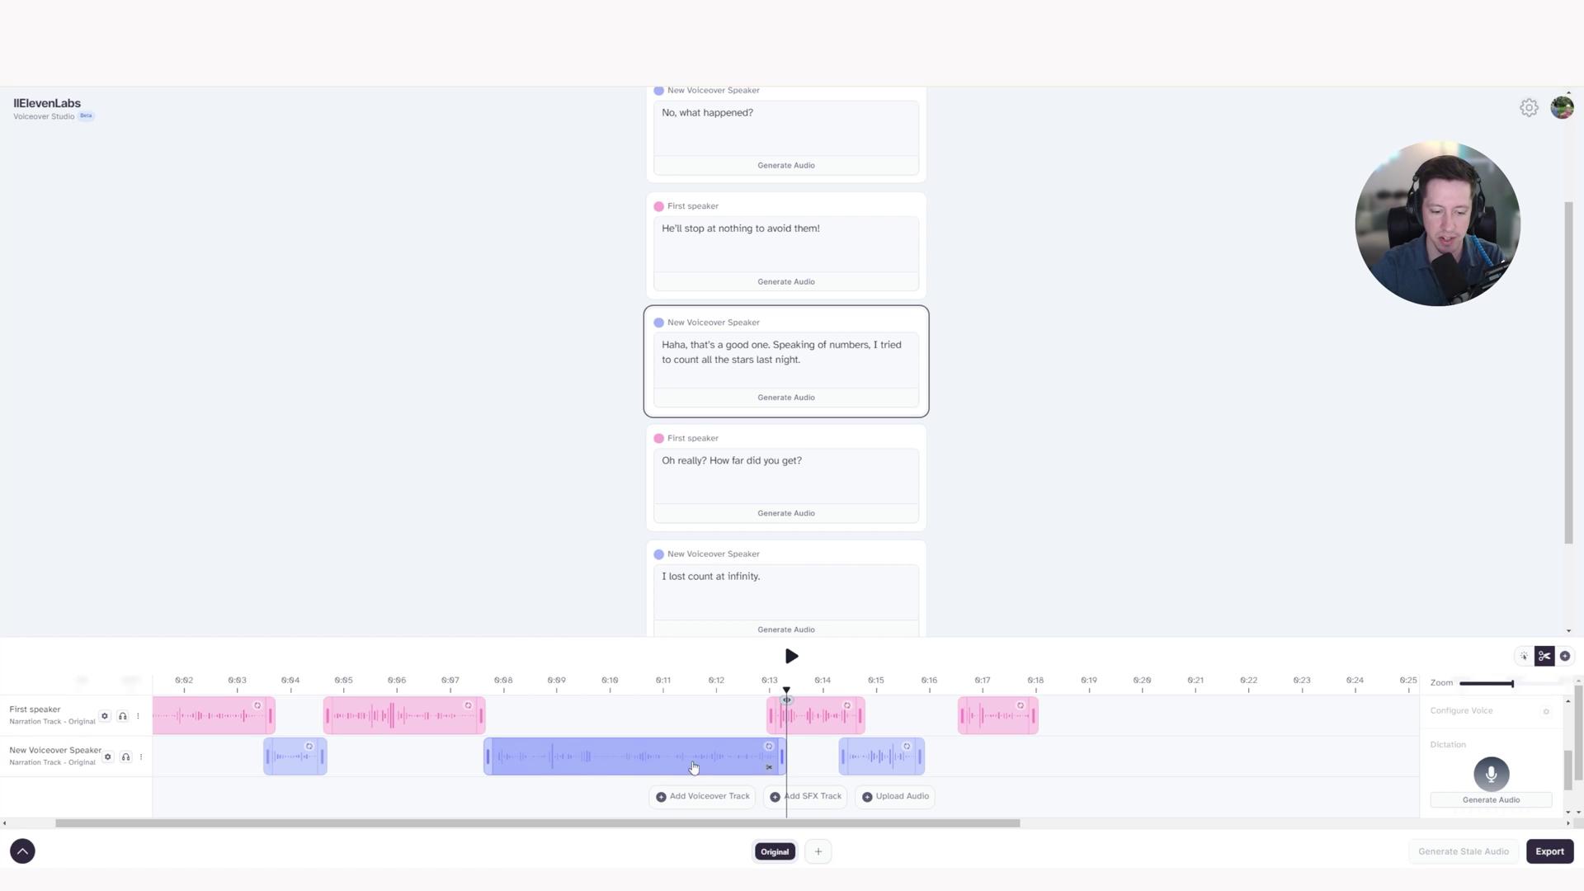
- Move the trimmed Haha clip slightly earlier and preview the edited section
left_click_drag(700, 767, 690, 767)
left_click(429, 686)
key("space")
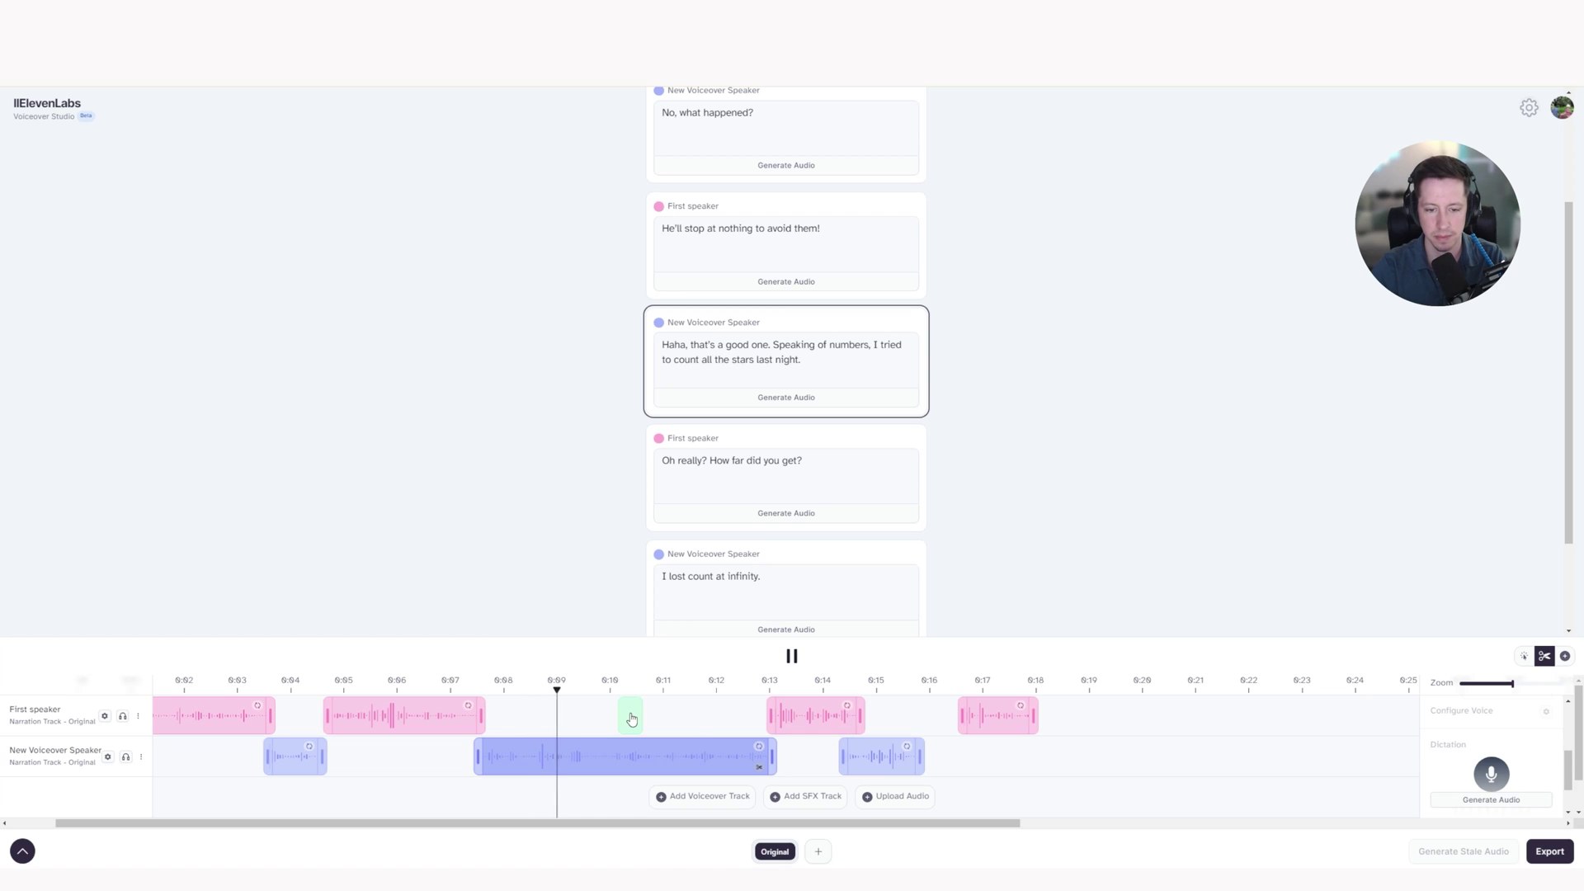
key("space")
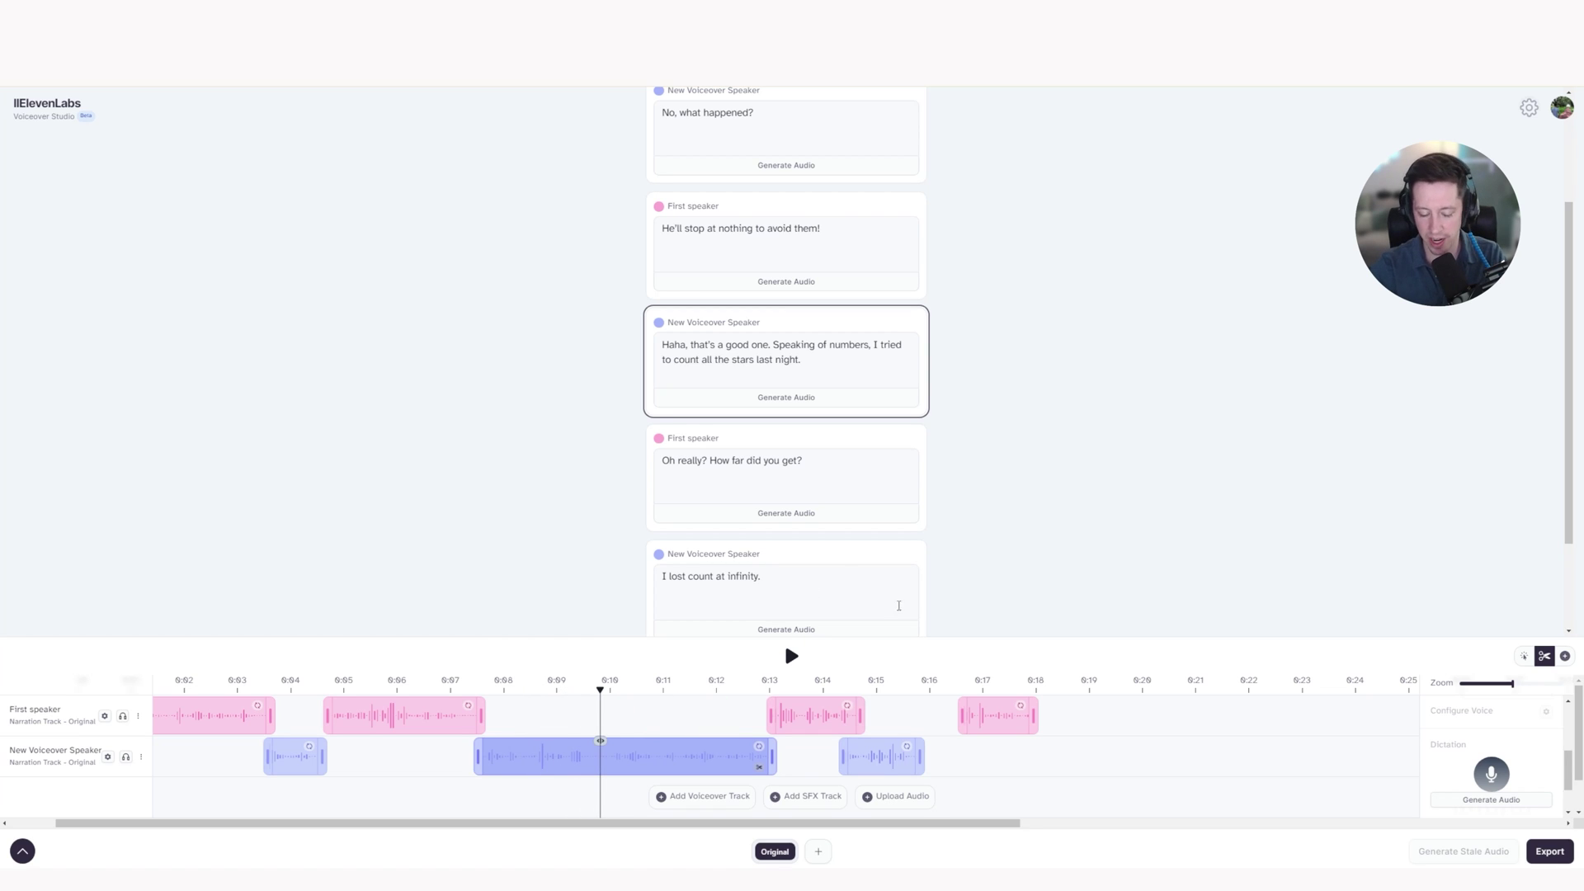
scroll(689, 721, "down", 3)
scroll(802, 753, "down", 2)
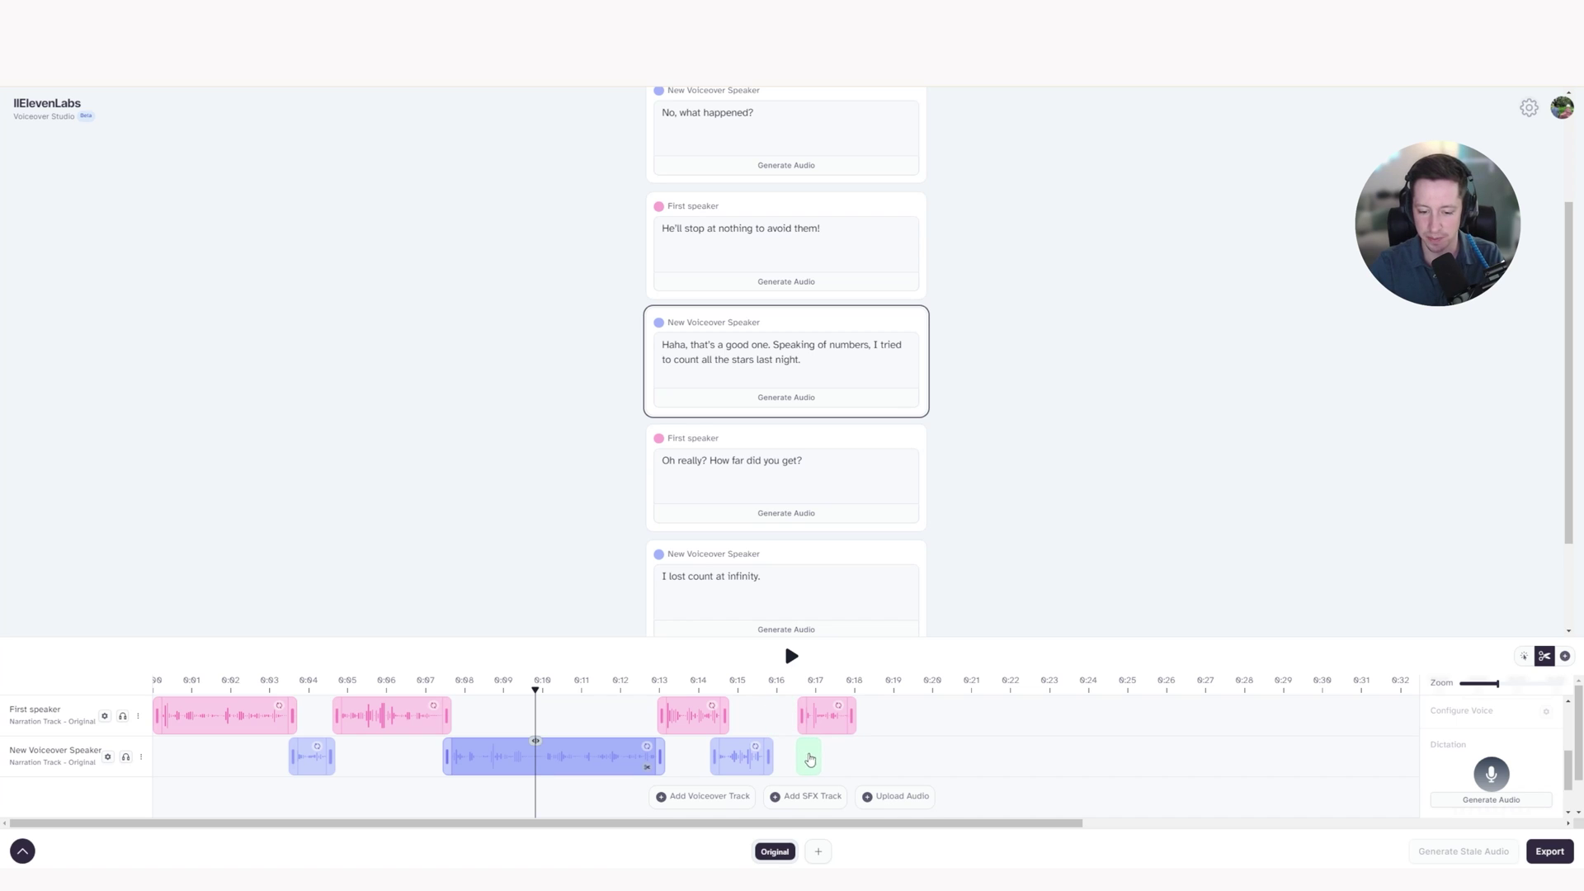
- Move the '(Sigh) you're something else.' clip earlier to about 6:16
left_click(825, 718)
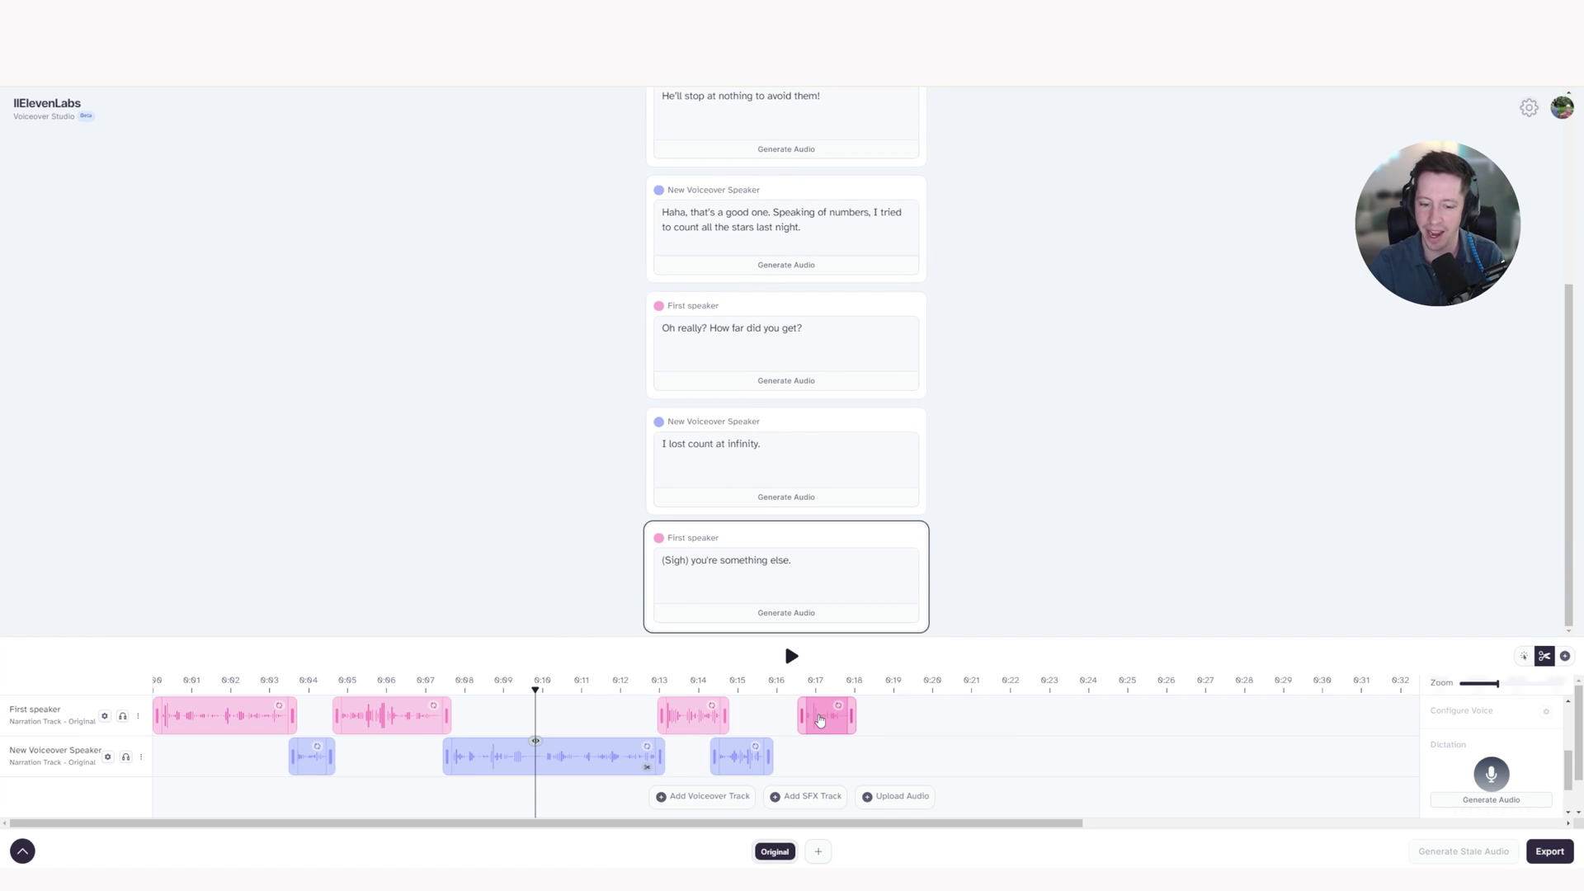
left_click_drag(816, 723, 788, 723)
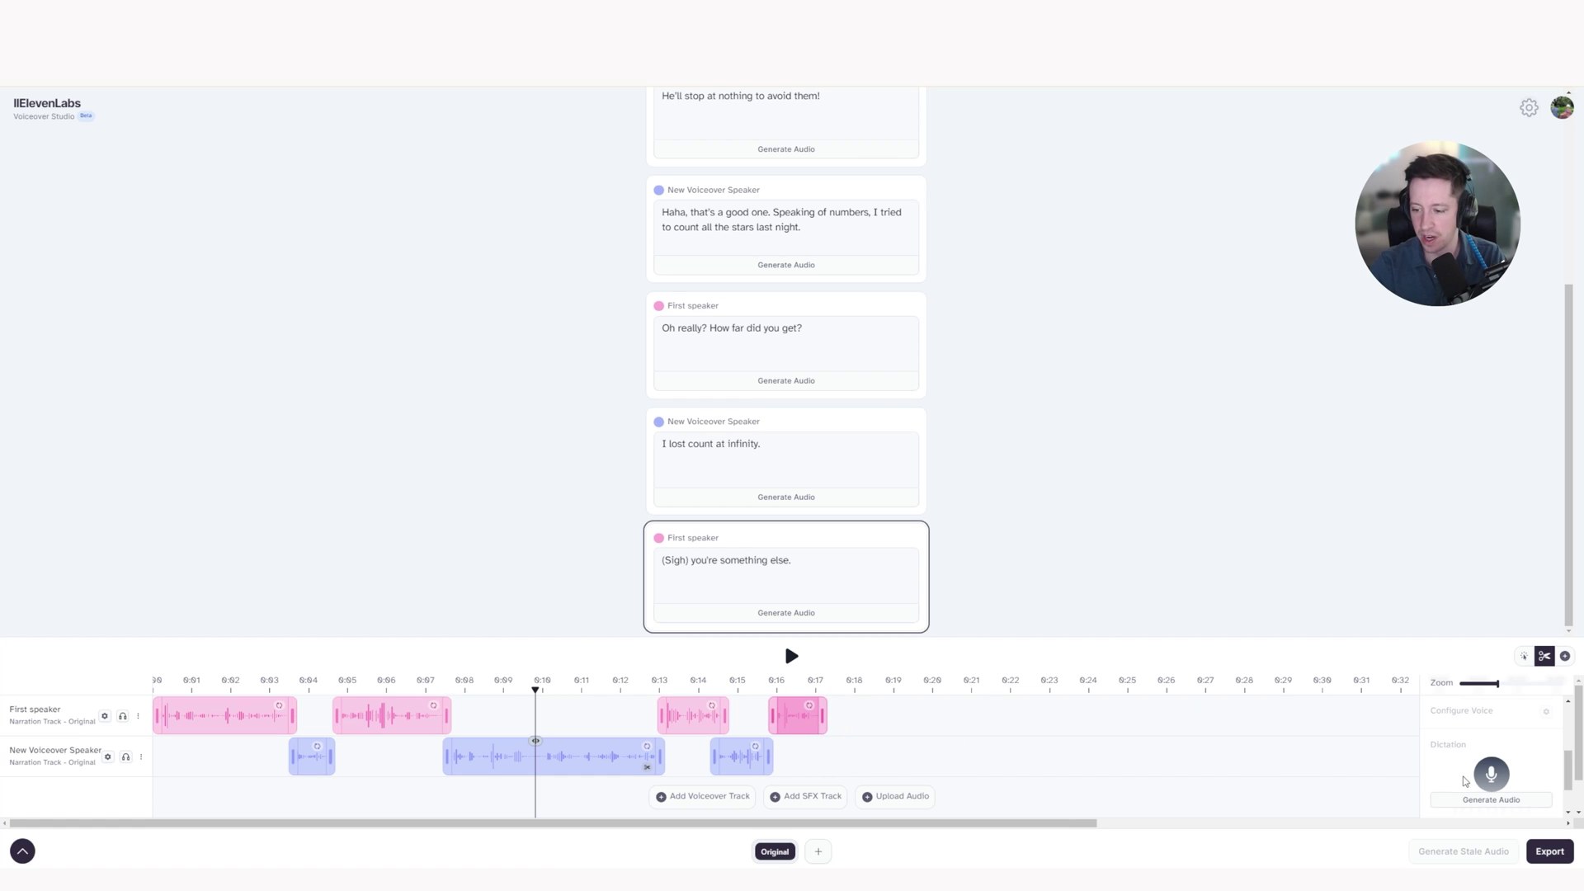
left_click(1523, 656)
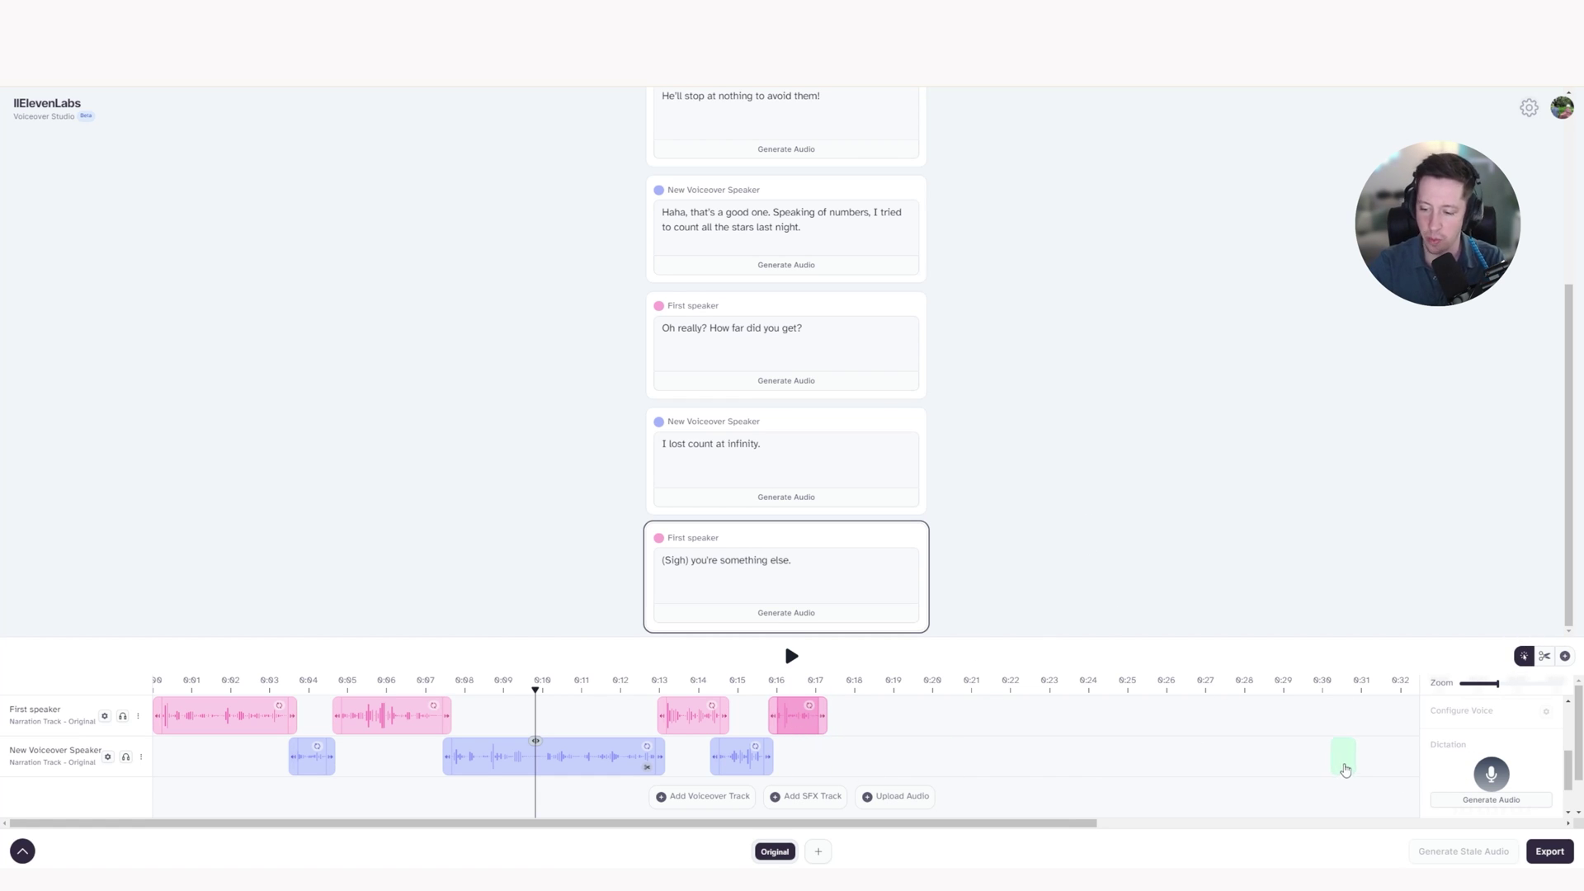
- Record a dictated take for the (Sigh) line, generate speech-to-speech audio, and play it
left_click(1490, 771)
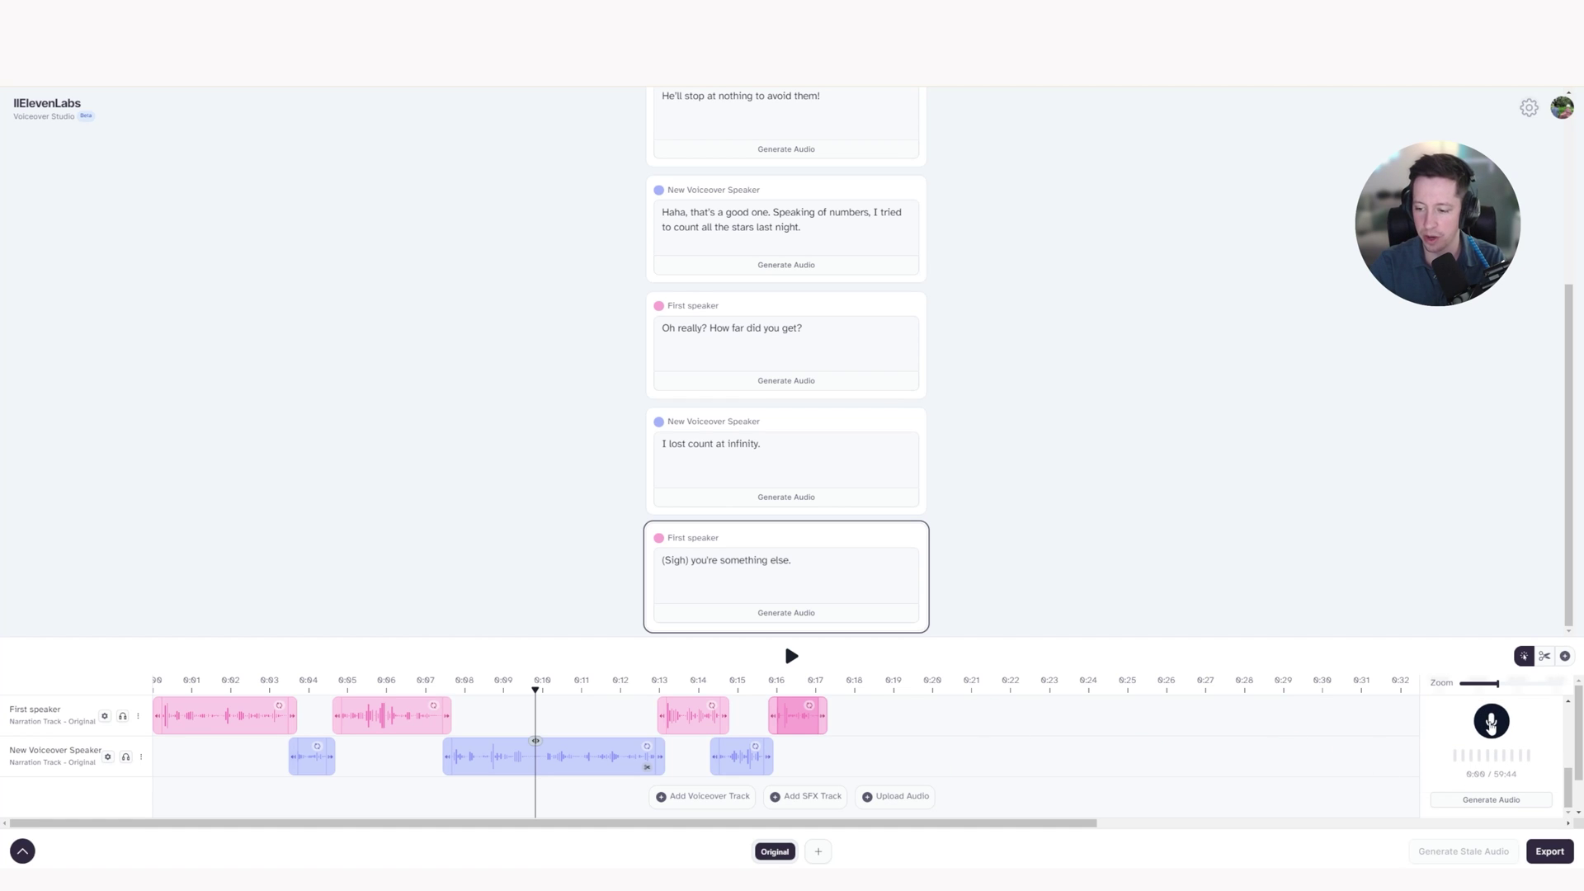
left_click(1490, 722)
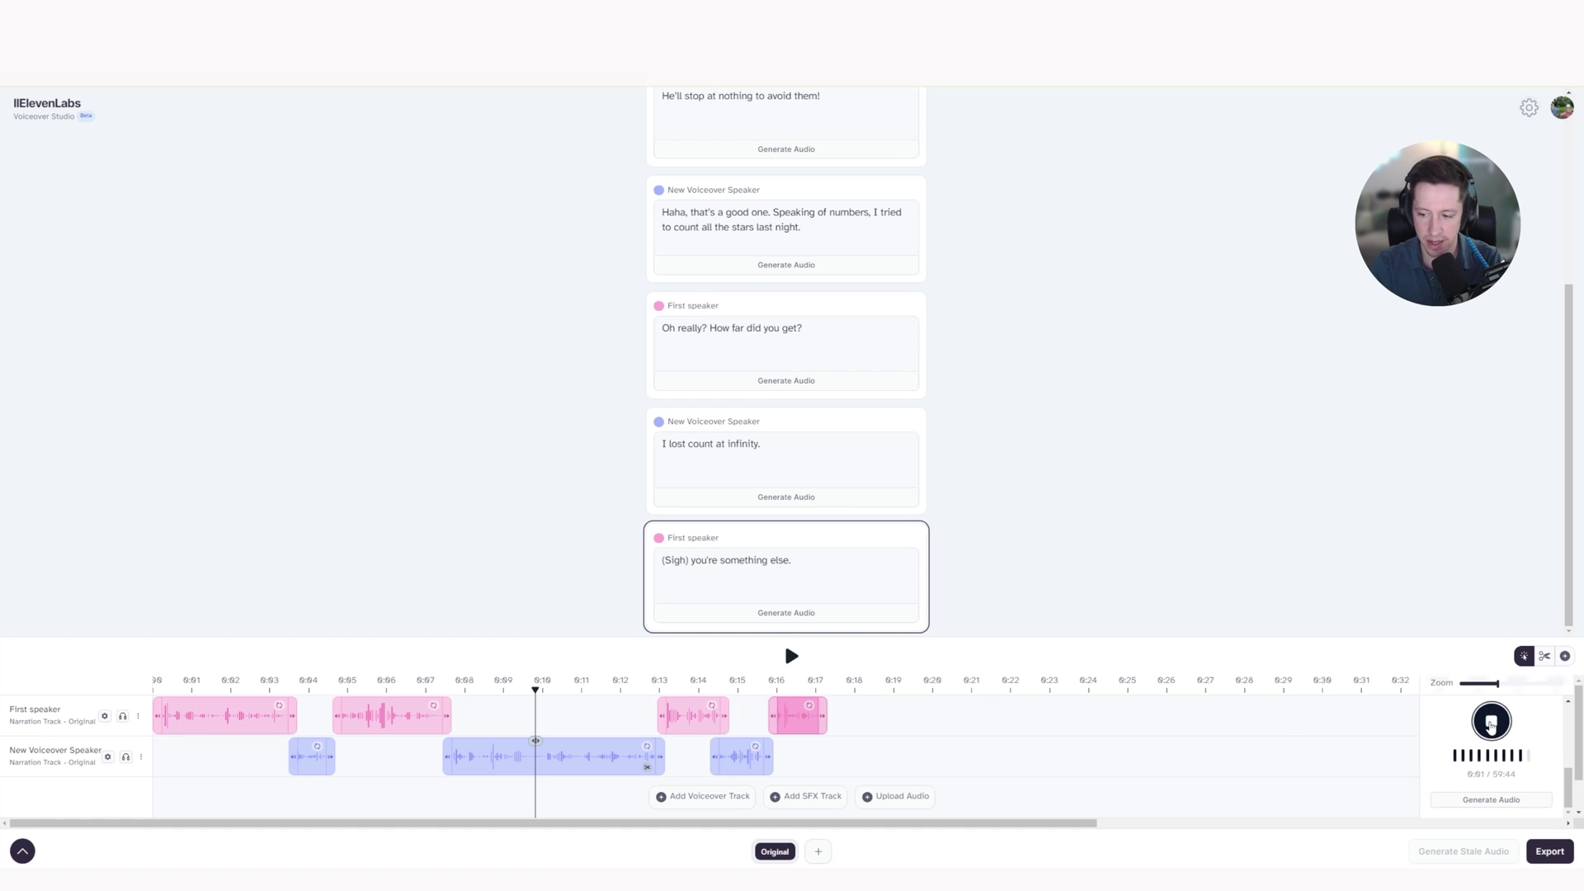
left_click(1491, 723)
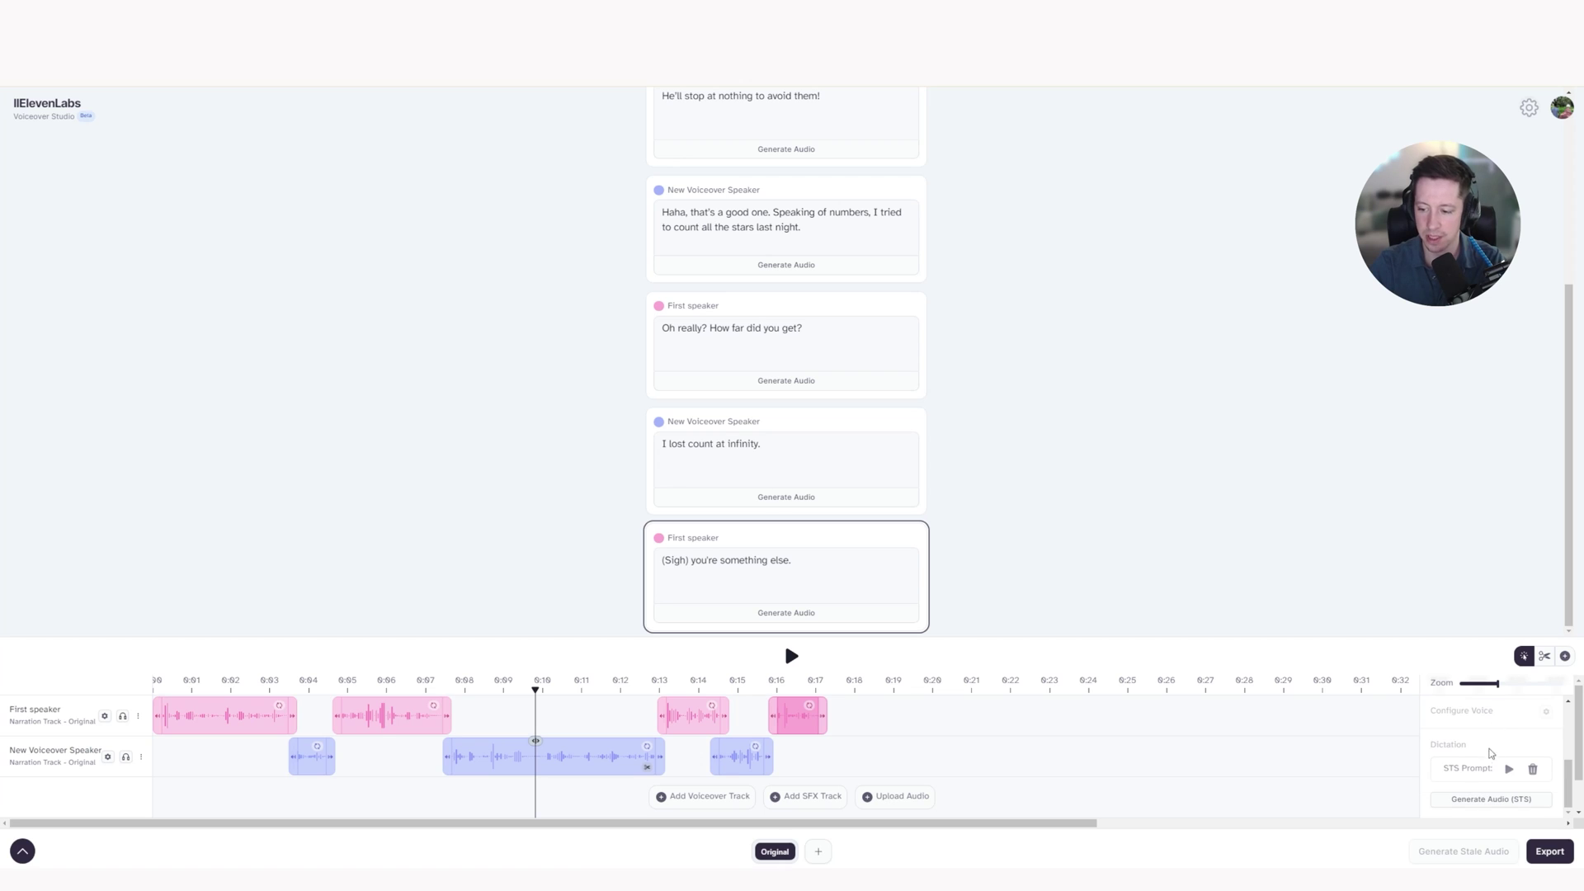
left_click(1485, 799)
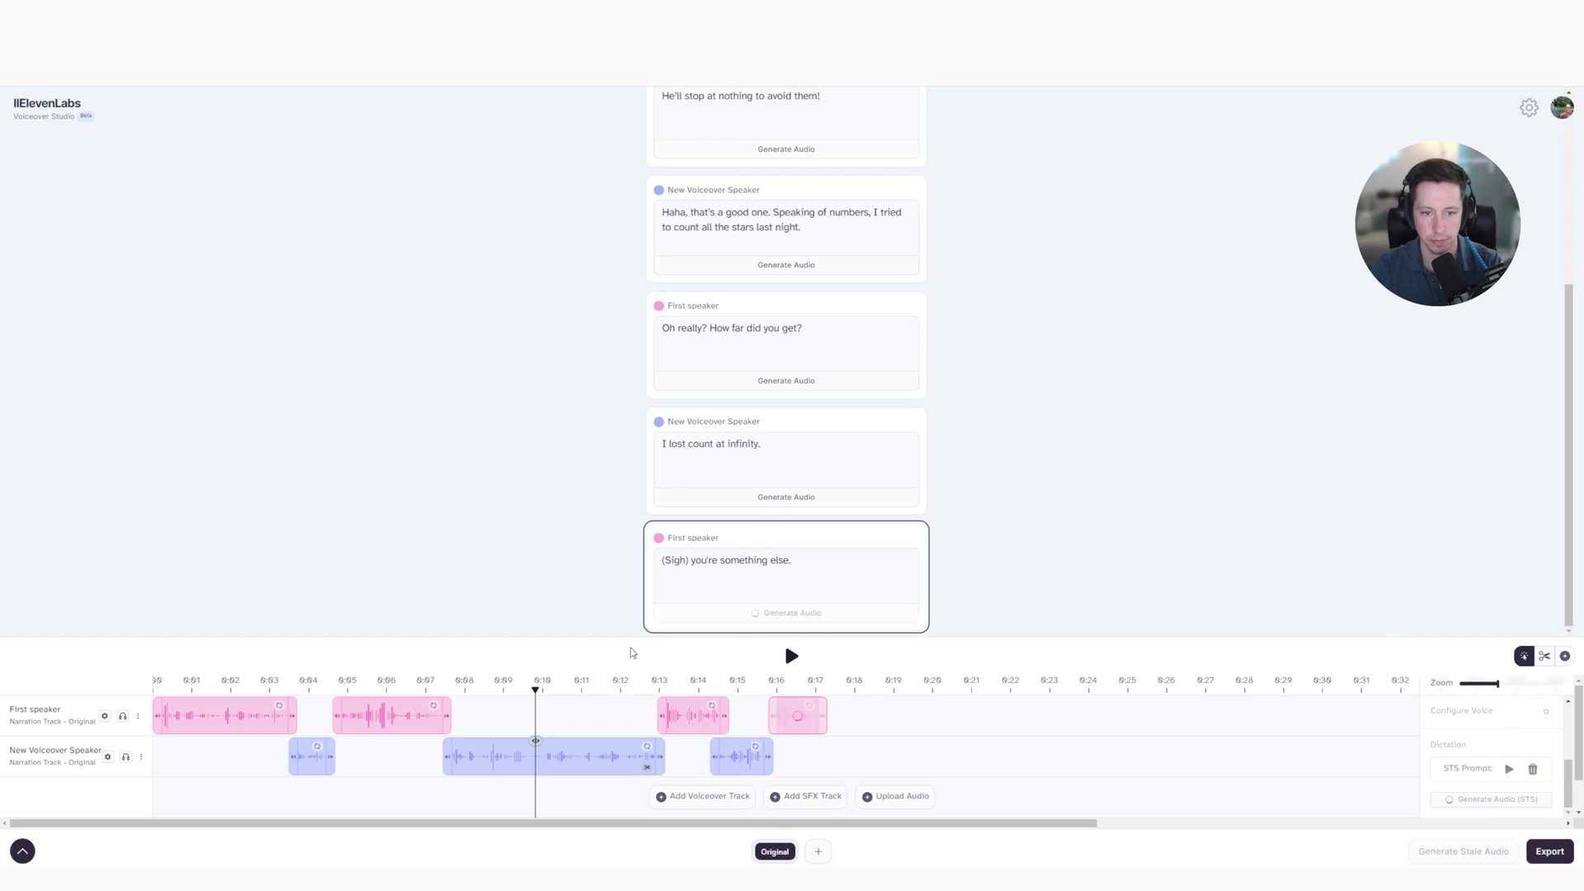
left_click(775, 687)
key("space")
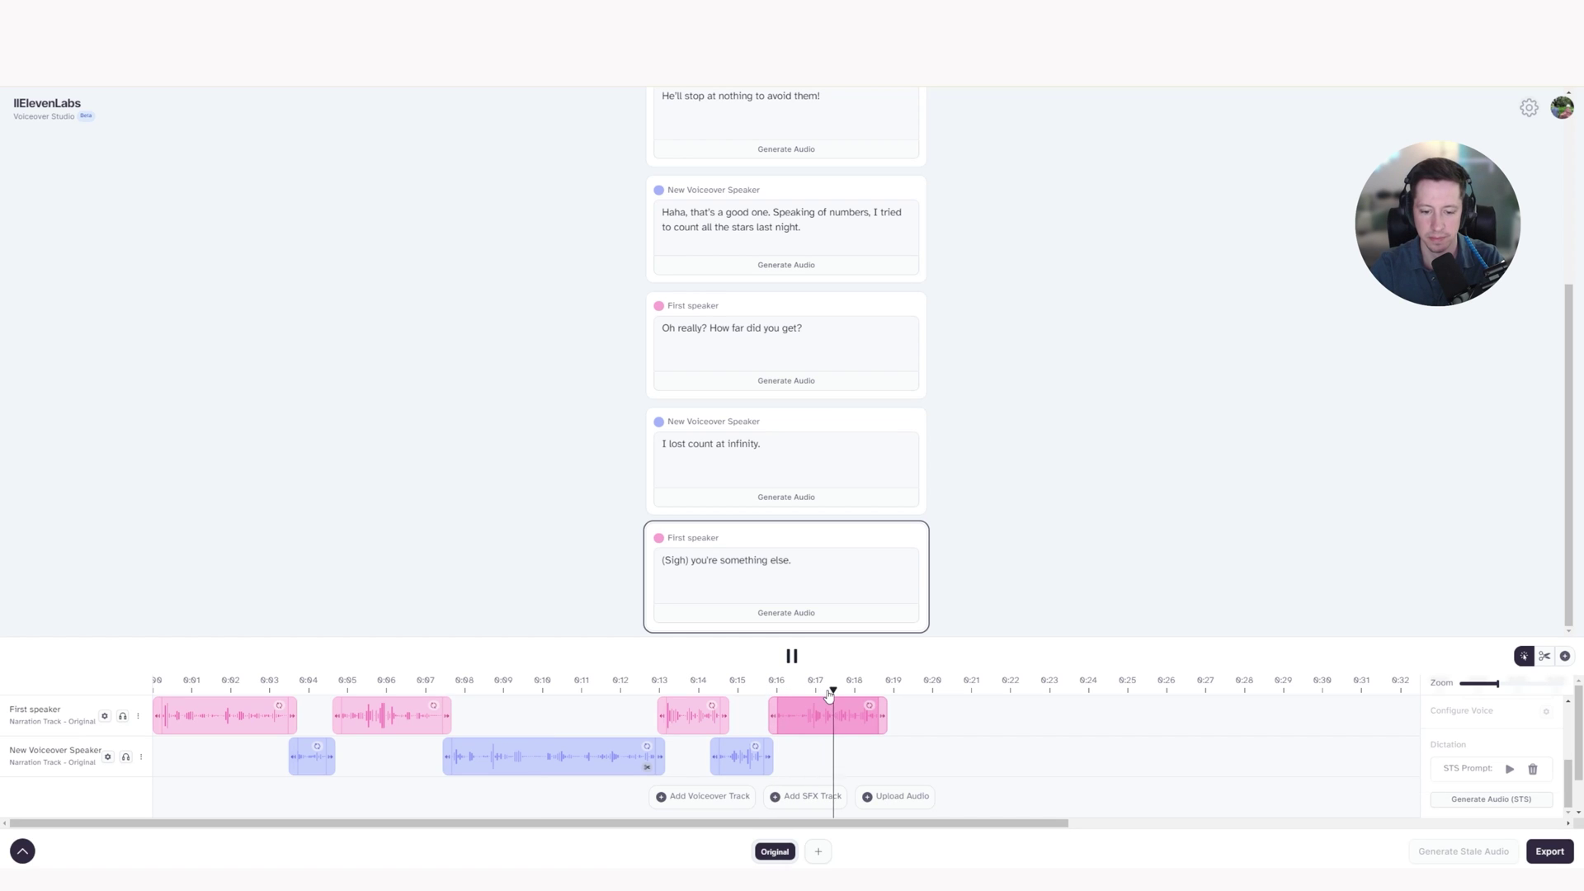
- Trim the silent start off the new (Sigh) clip
left_click(1544, 657)
mouse_move(770, 715)
left_mouse_down()
mouse_move(793, 714)
mouse_move(769, 715)
left_mouse_up()
left_click(1523, 658)
left_click(672, 716)
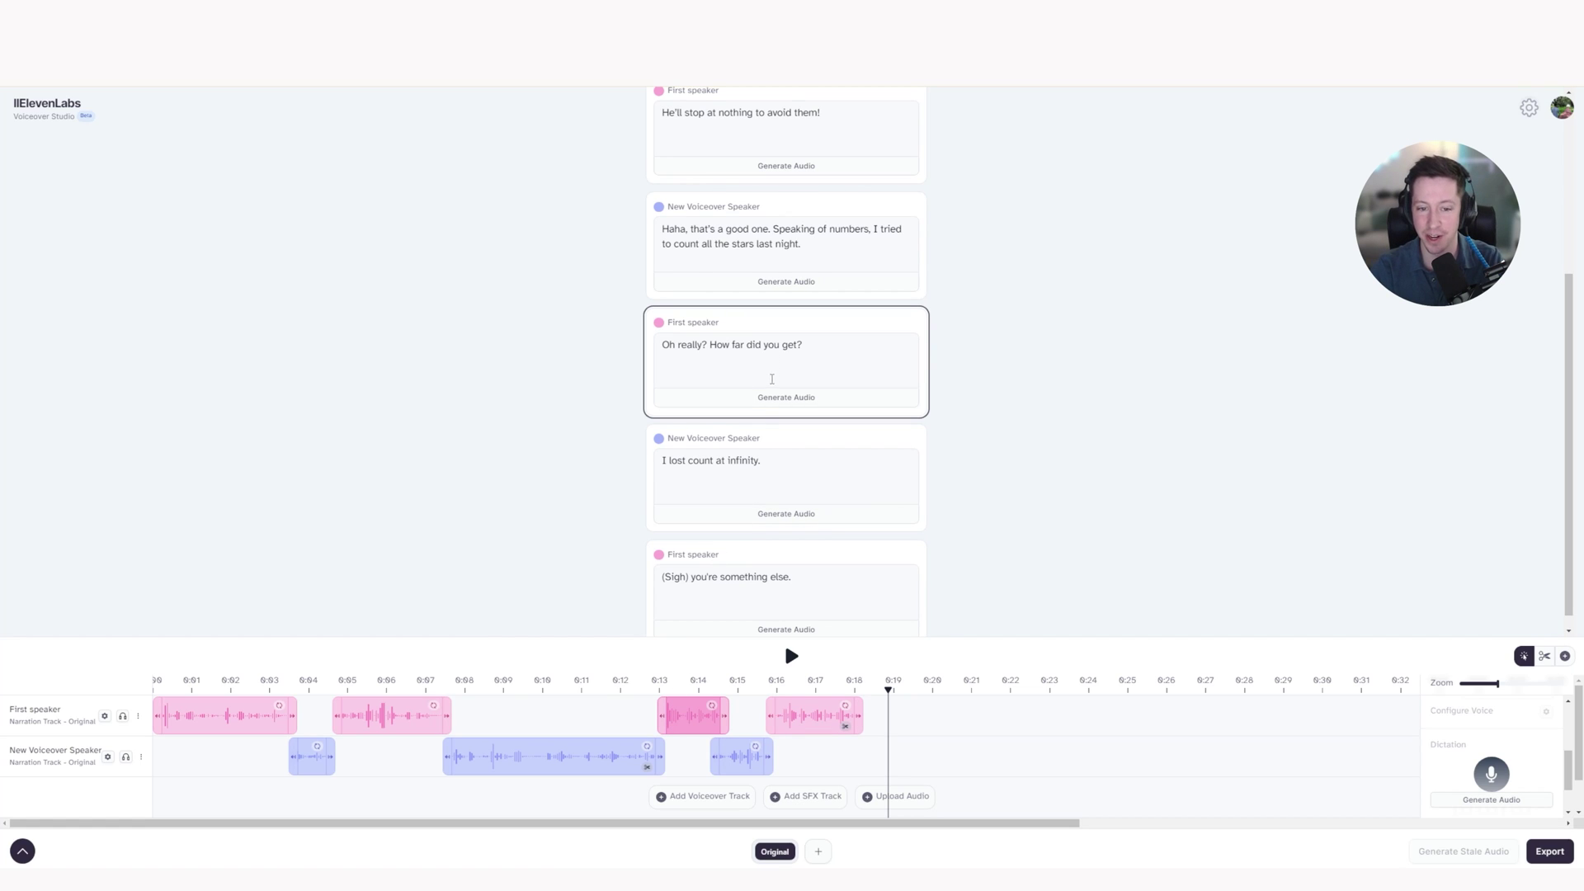
- Play from the 'Oh really?' line and move 'I lost count at infinity.' slightly later
left_click(660, 689)
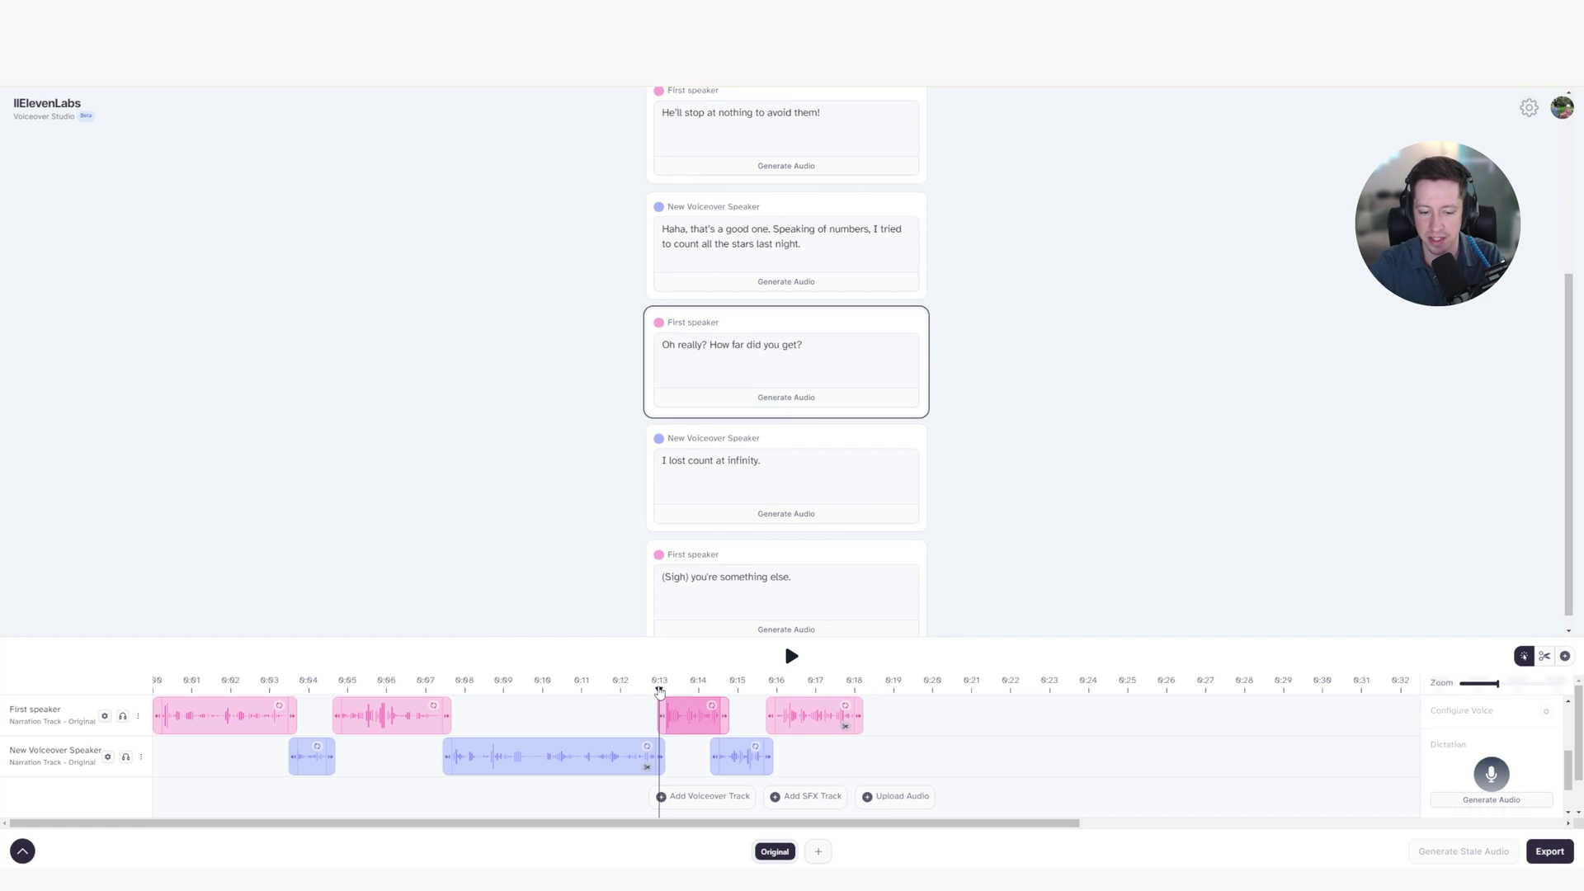
key("space")
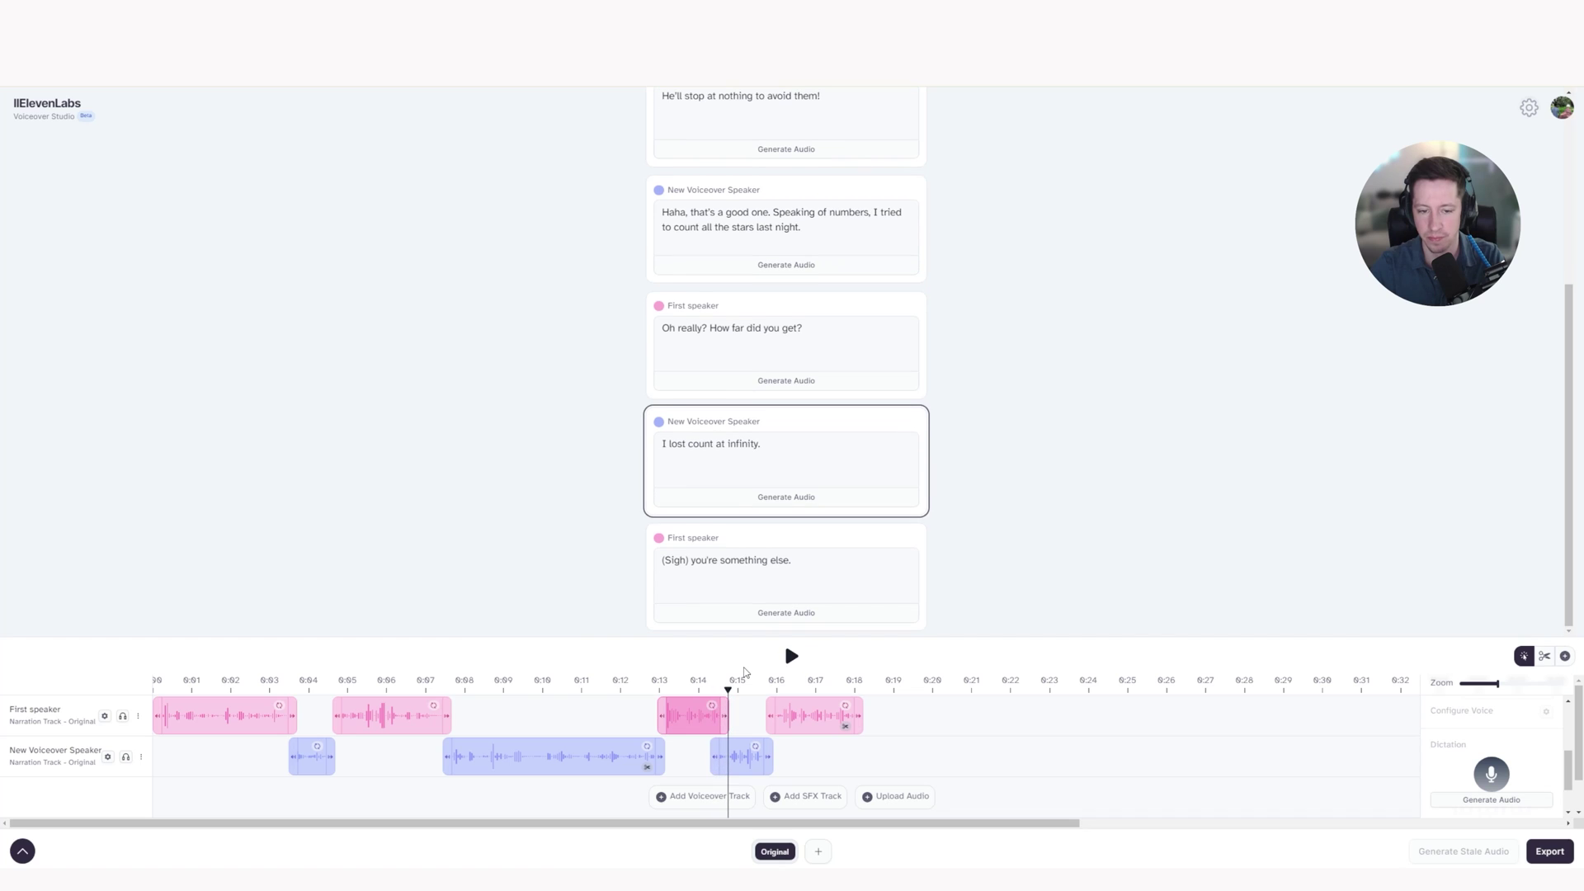
left_click(741, 755)
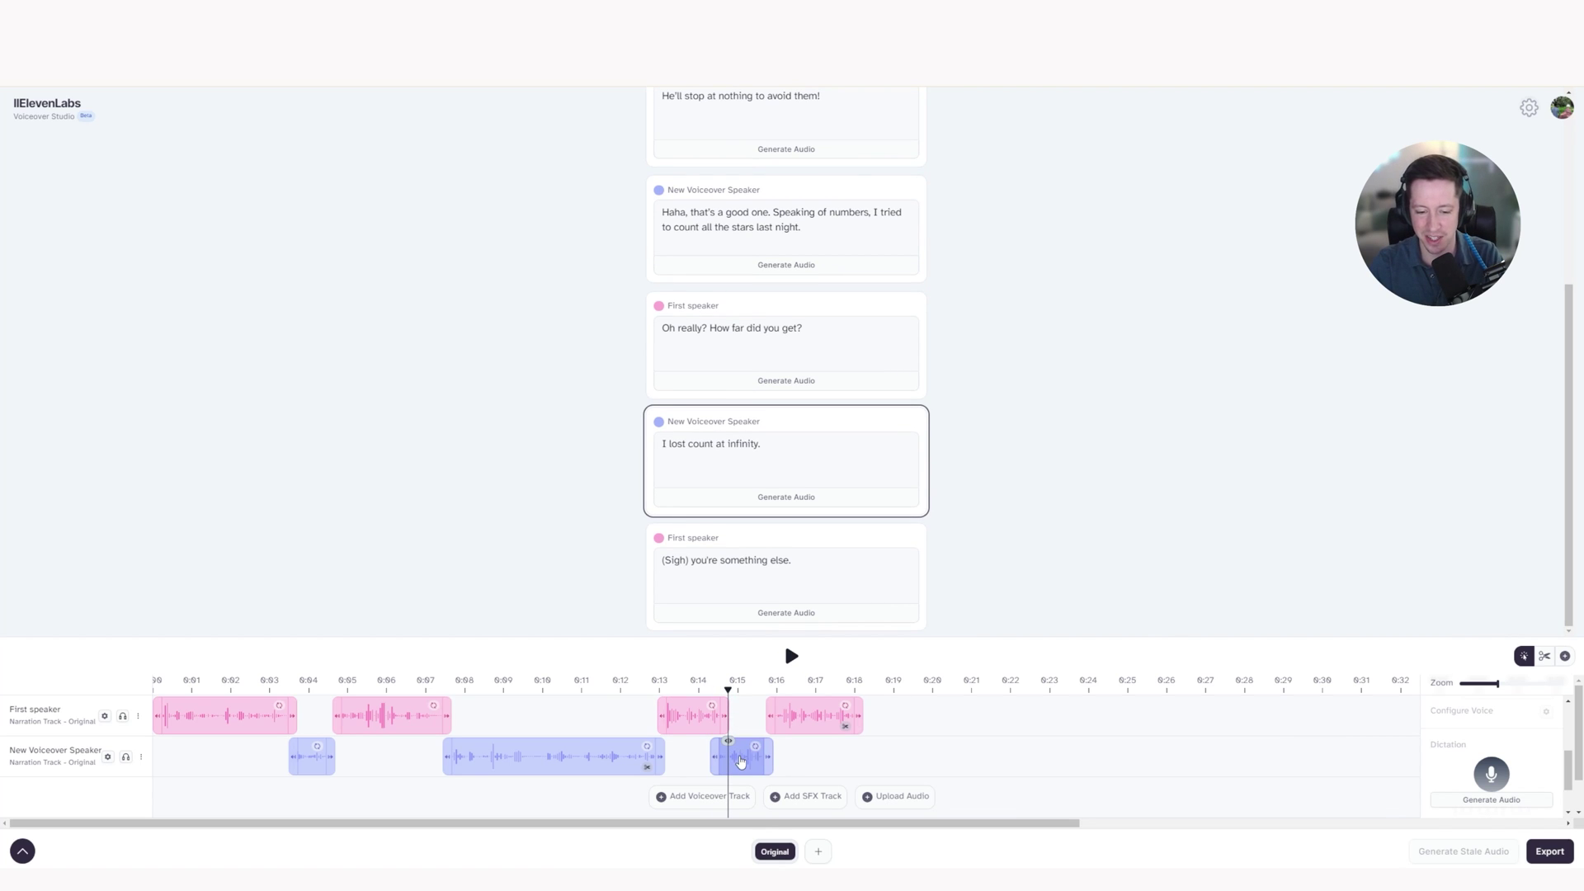
left_click_drag(740, 762, 820, 728)
- Dictate a replacement for 'Oh really? How far did you get?' and generate speech-to-speech audio
left_click(689, 718)
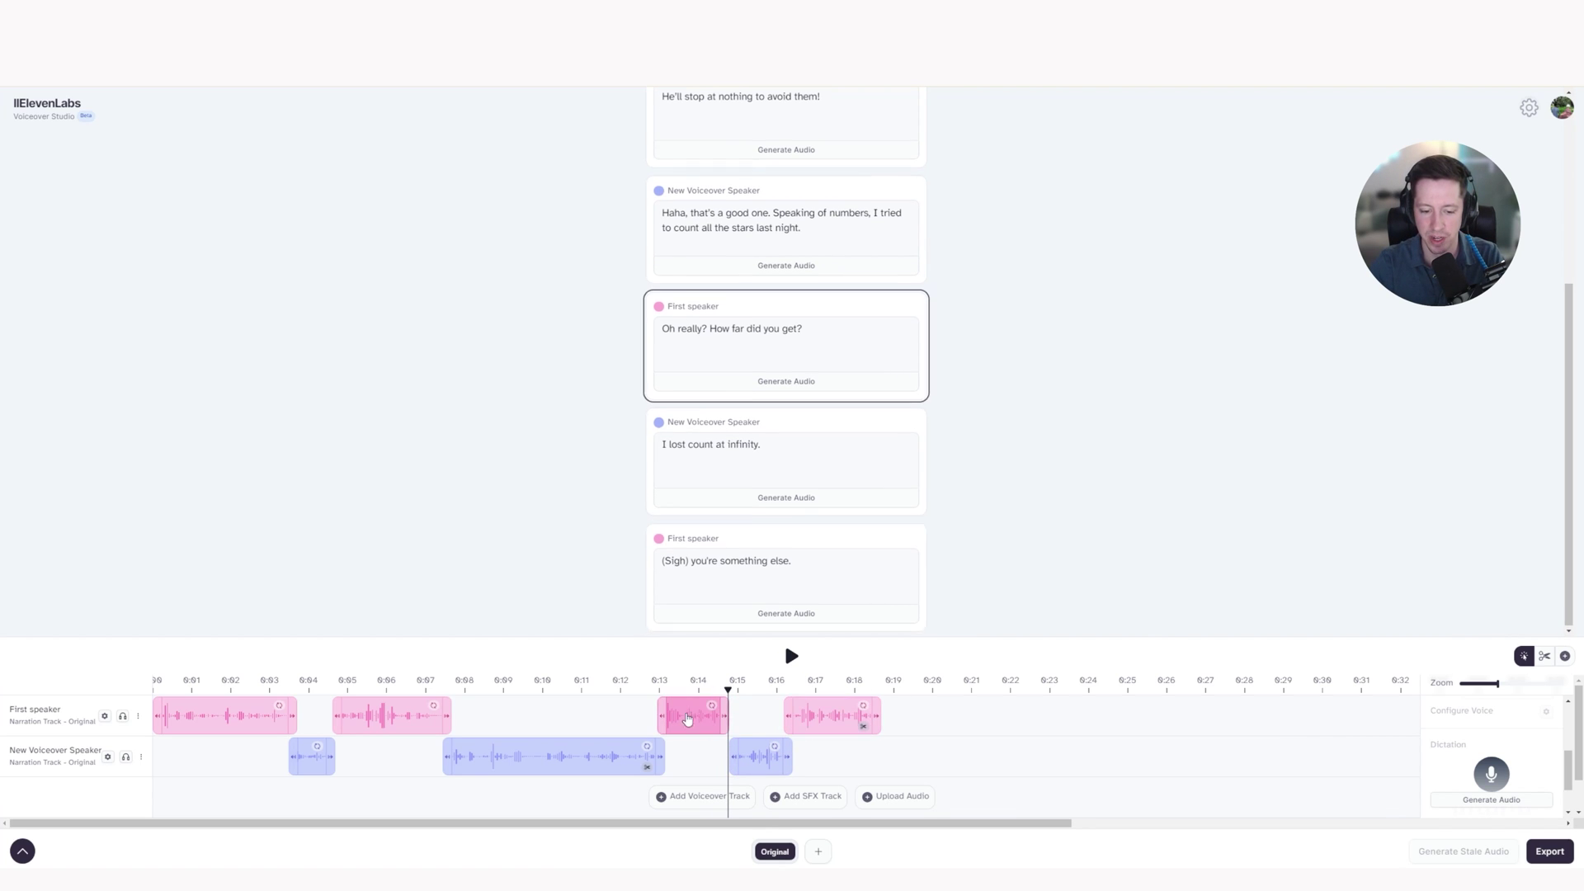
left_click(1491, 773)
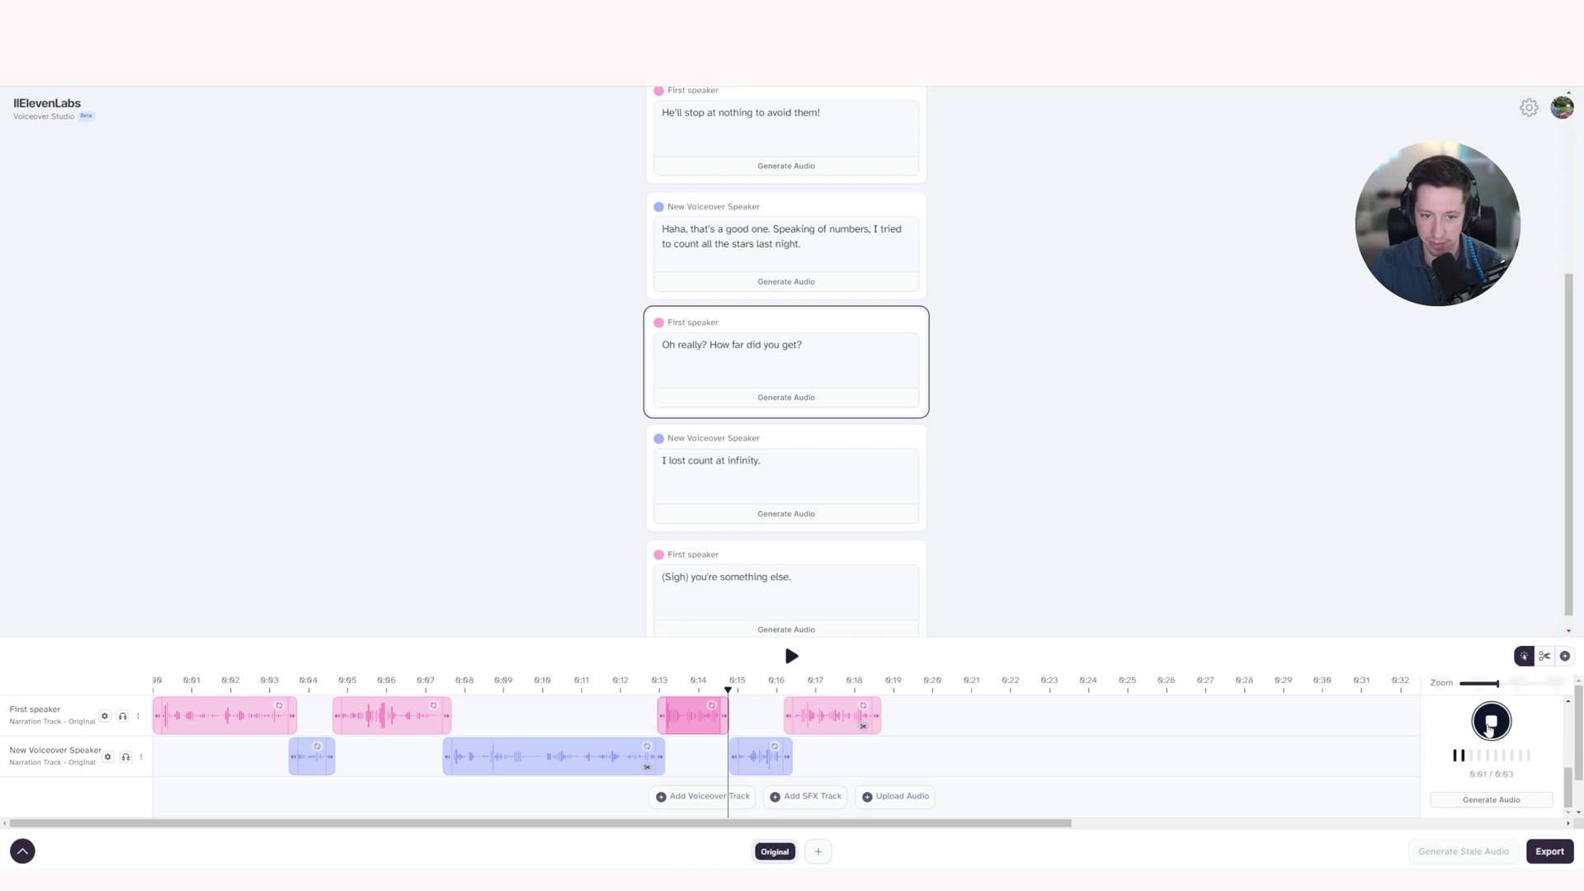
left_click(1487, 804)
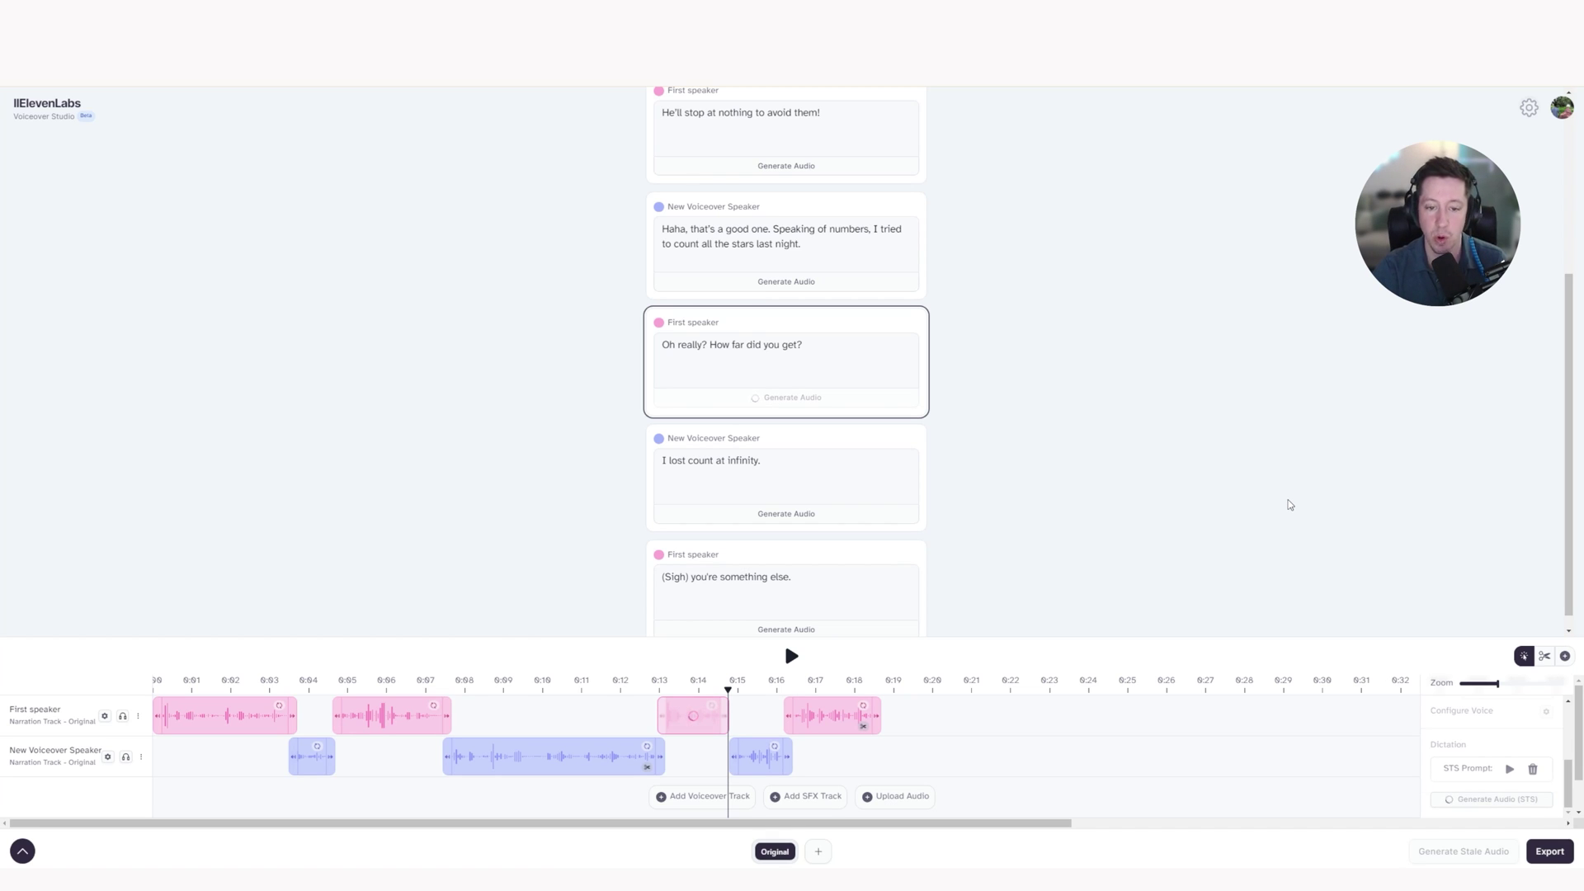
- Shift the (Sigh) clip to about 6:18 and the 'I lost count' clip later
left_click(755, 753)
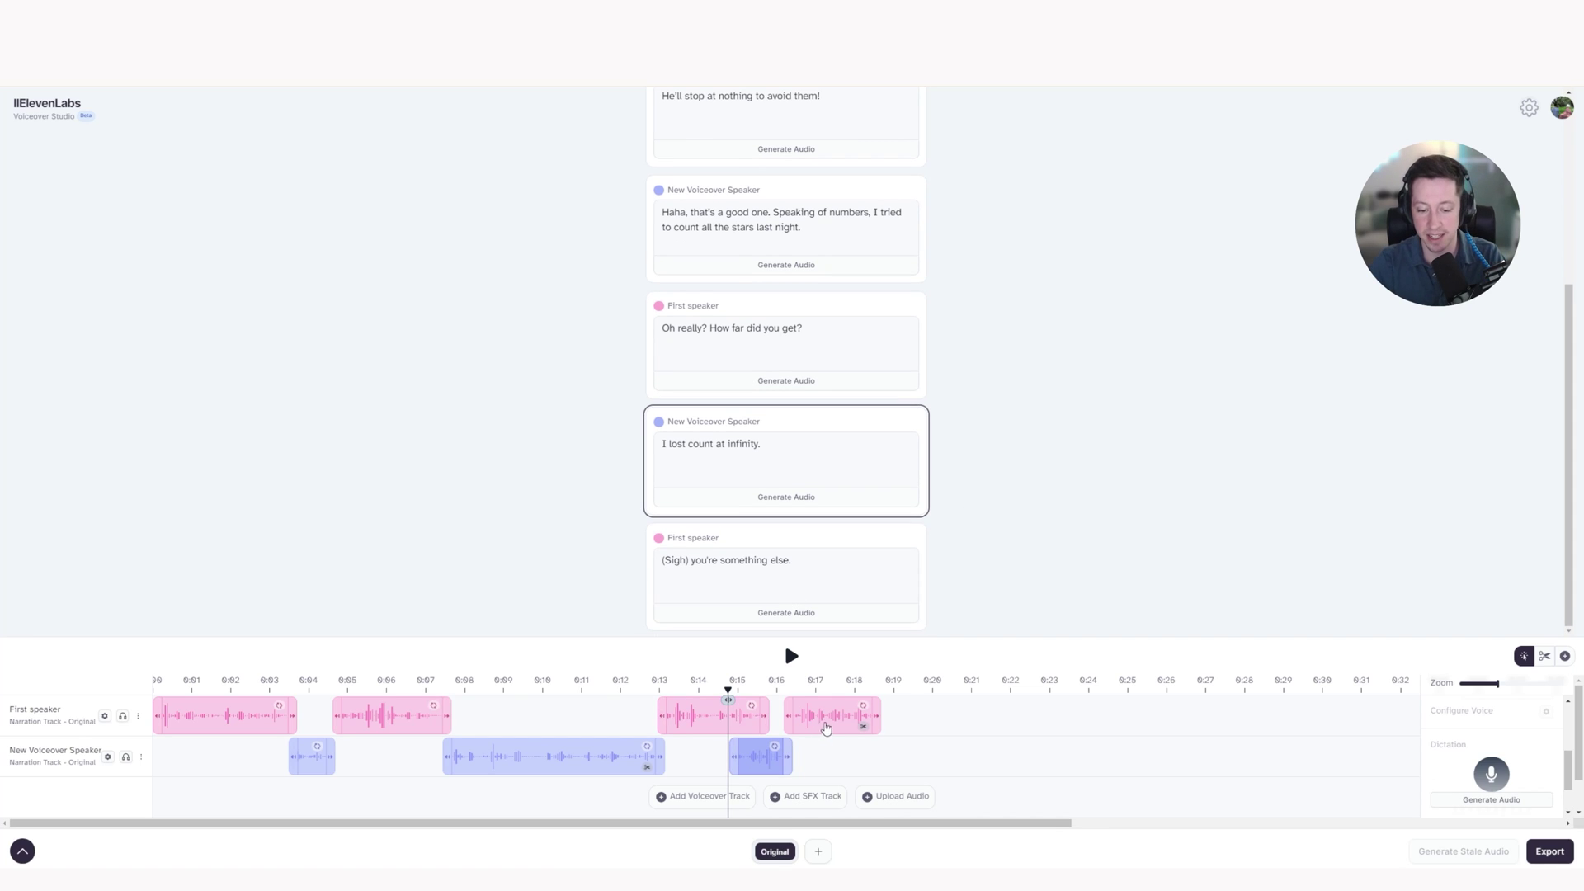
left_click(829, 726)
left_click_drag(828, 726, 870, 727)
mouse_move(778, 757)
left_mouse_down()
mouse_move(872, 730)
mouse_move(804, 757)
left_mouse_up()
left_click(868, 730)
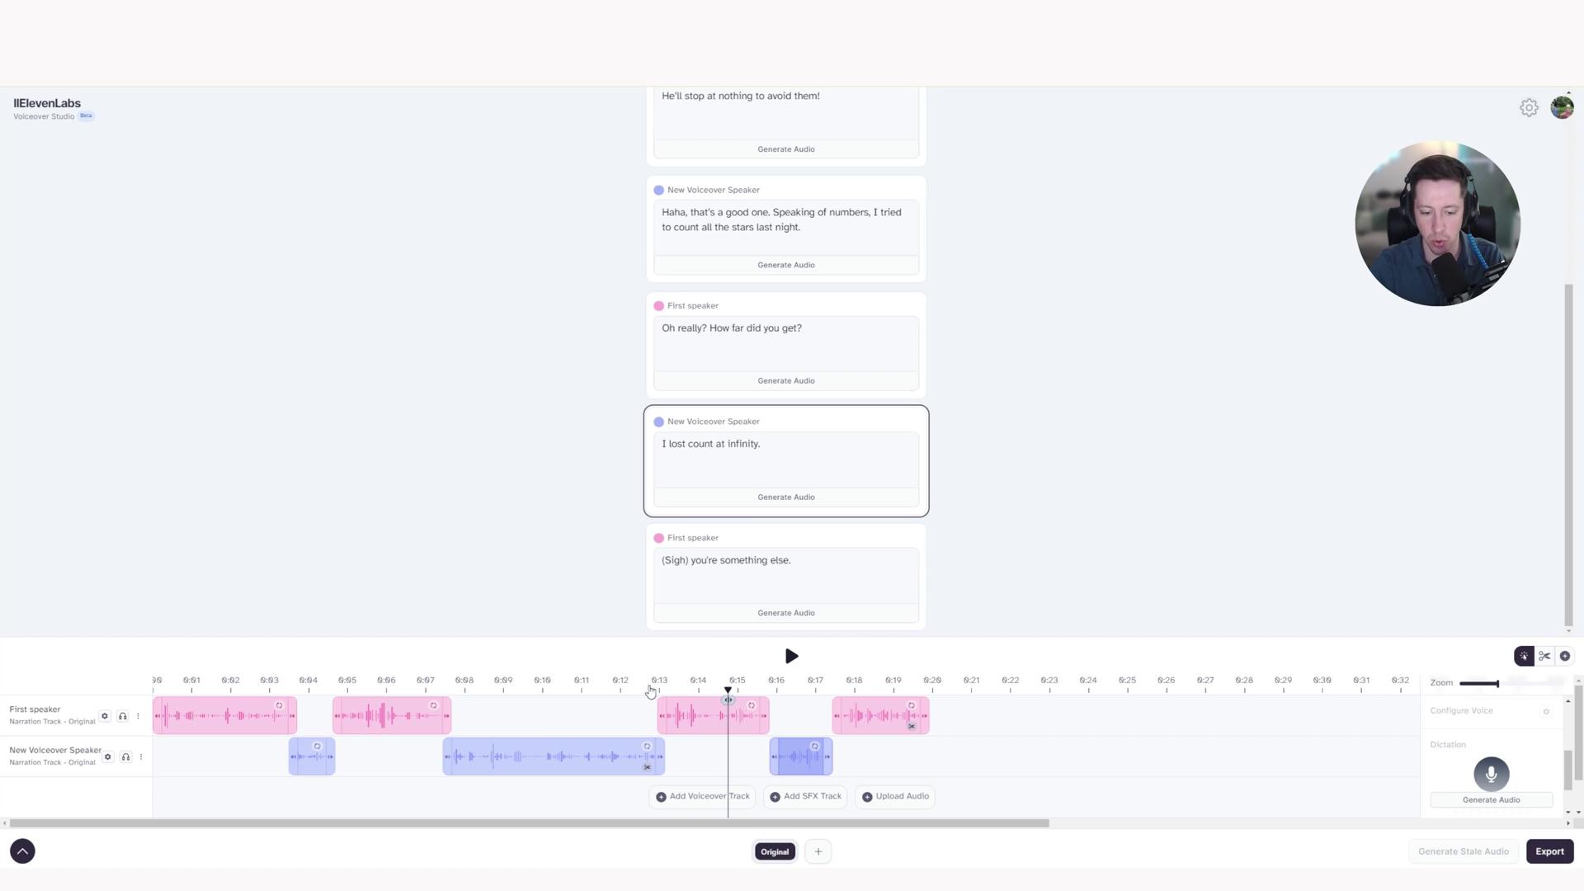
left_click(606, 690)
key("space")
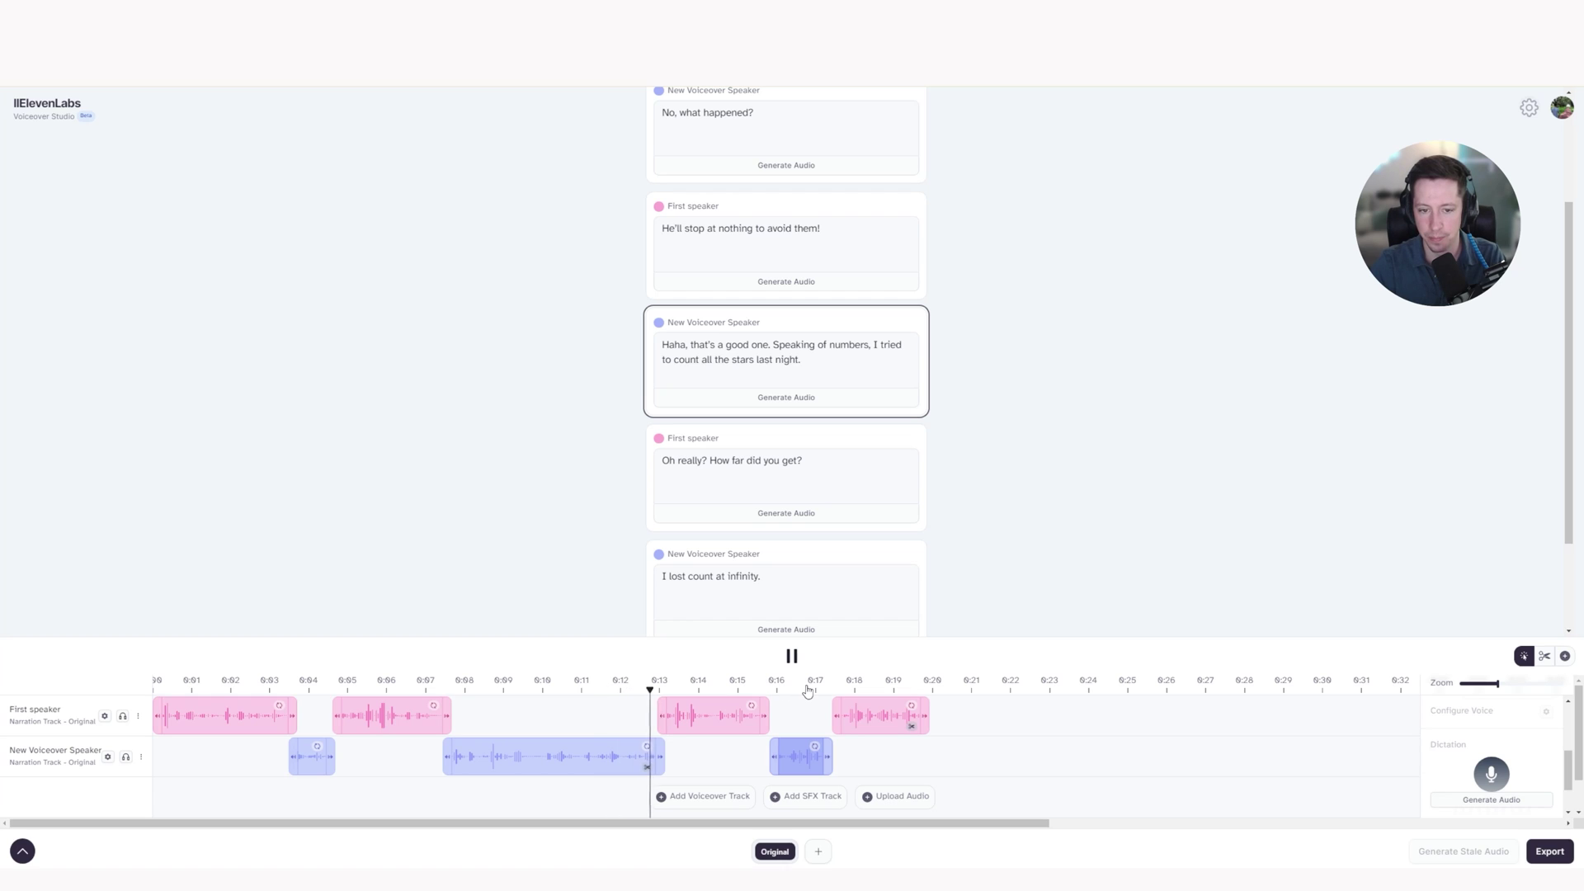